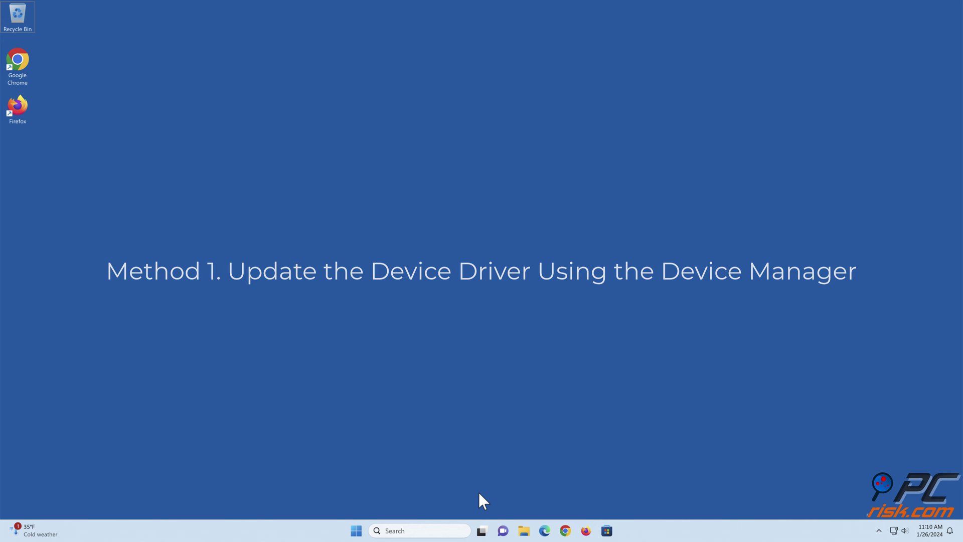
Restart the PC into the Windows recovery options screen
click(357, 529)
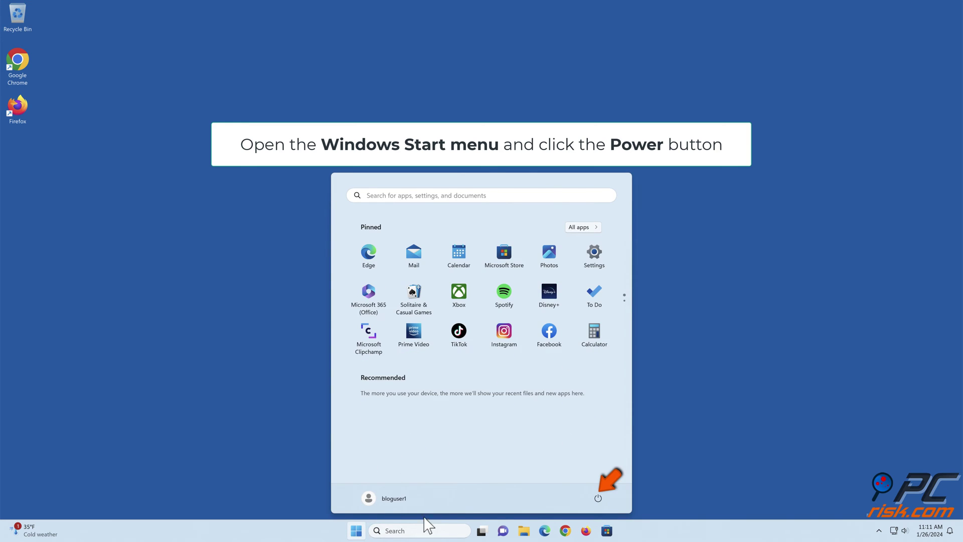
click(597, 499)
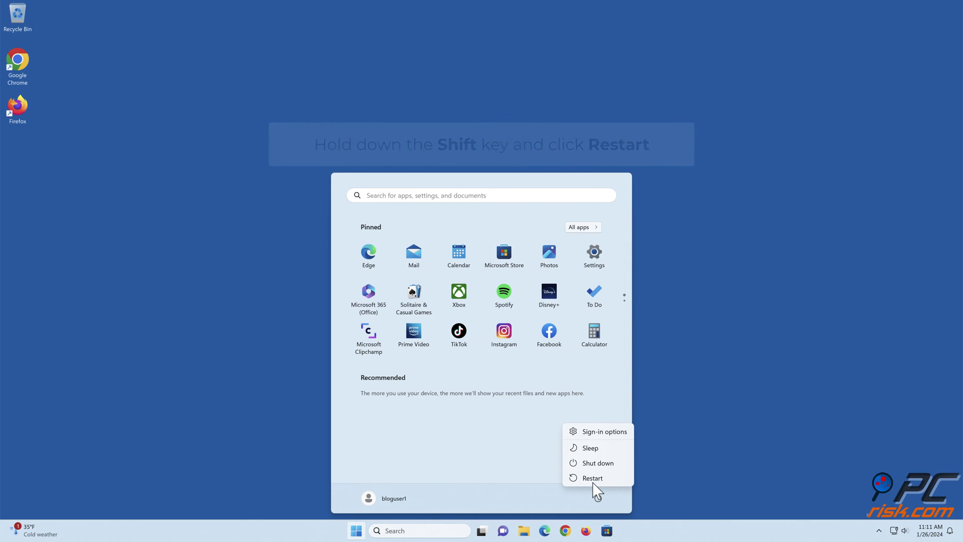
shift+click(592, 481)
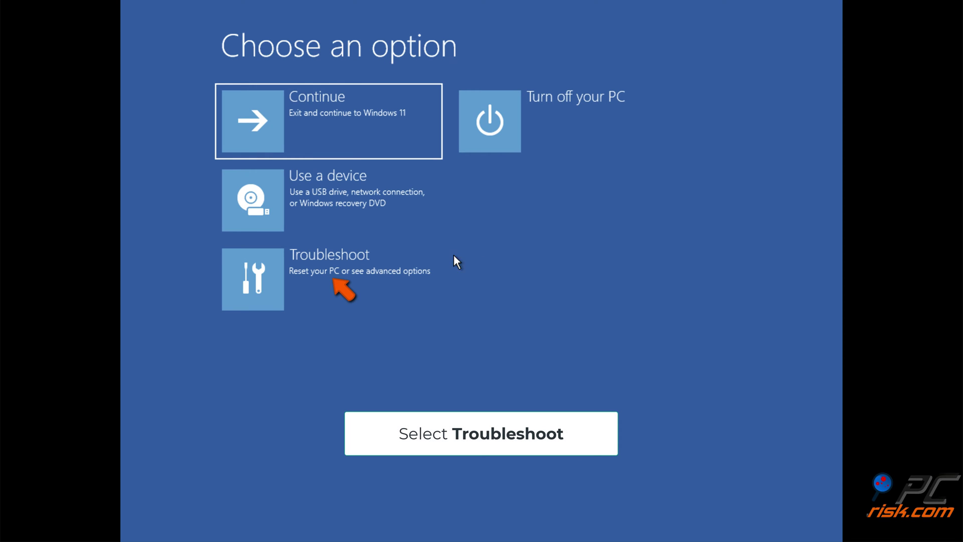
Use the advanced troubleshooting Startup Settings to reboot the PC into Safe Mode with Networking
click(339, 292)
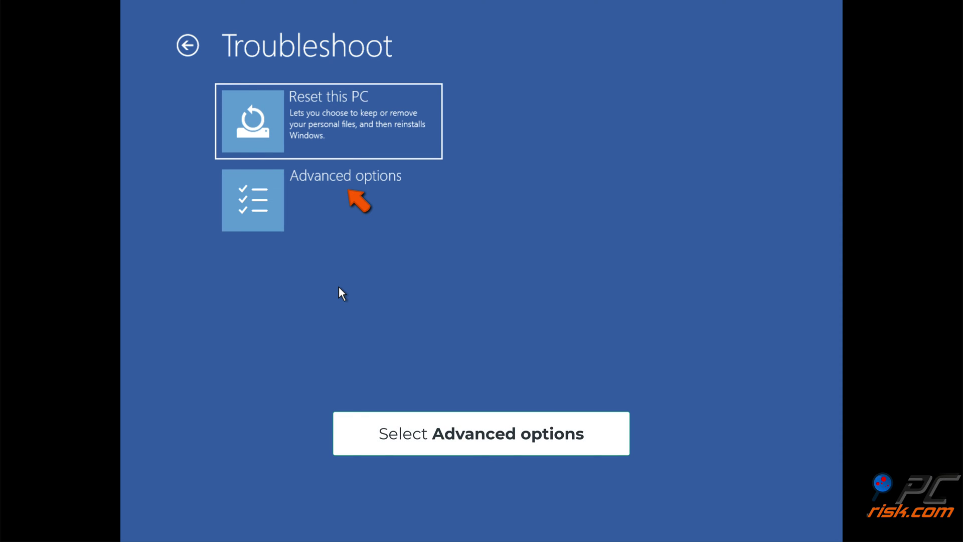
click(339, 186)
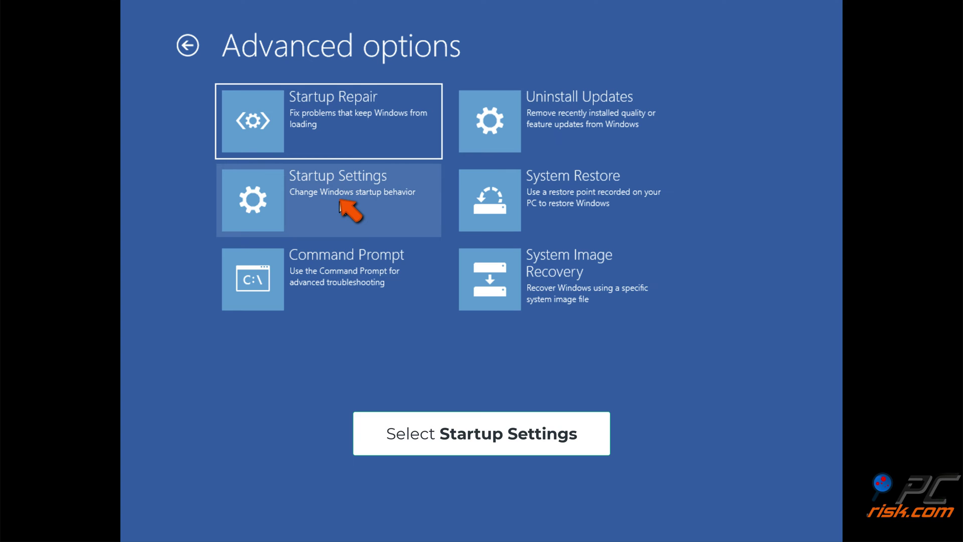
click(339, 203)
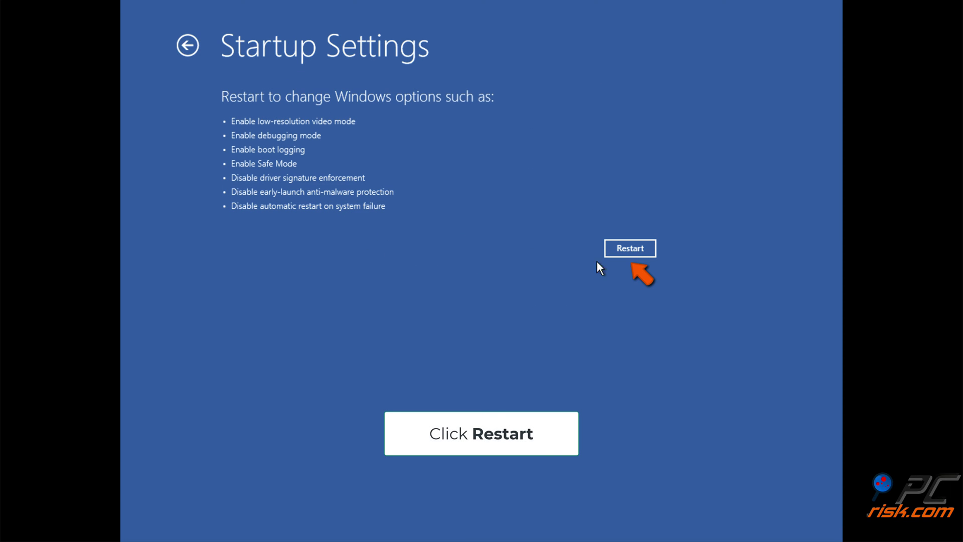
click(629, 248)
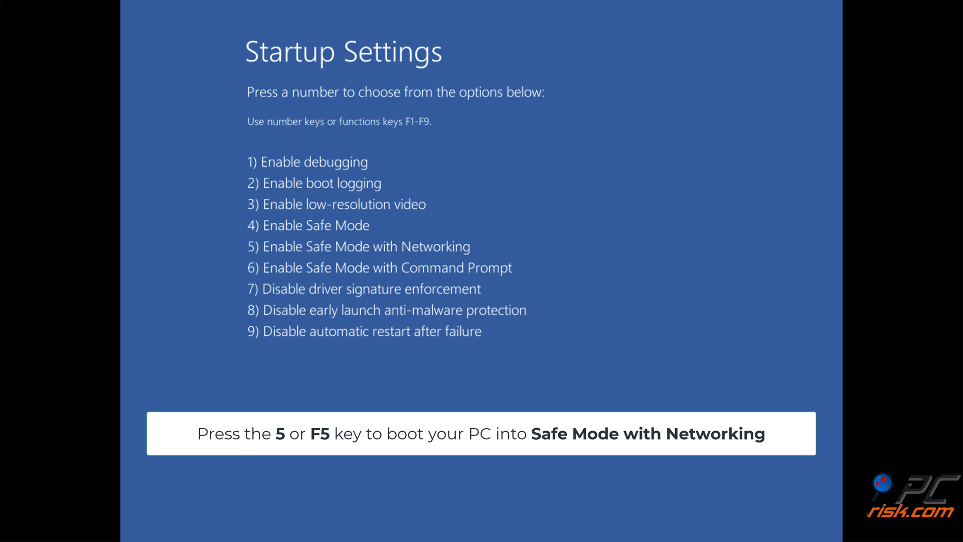
key(5)
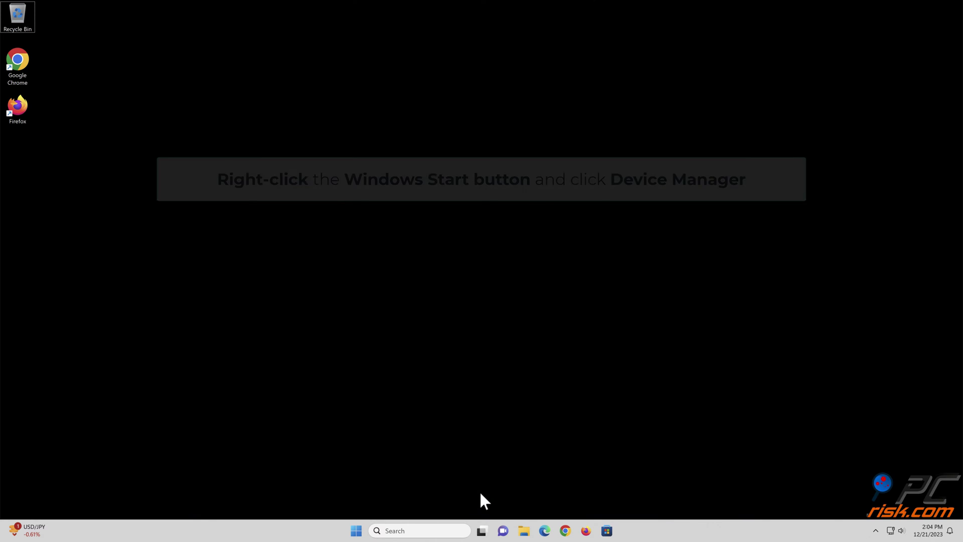
In Device Manager, start a driver update for the Parallels Display Adapter (WDDM) with an automatic driver search
right_click(358, 527)
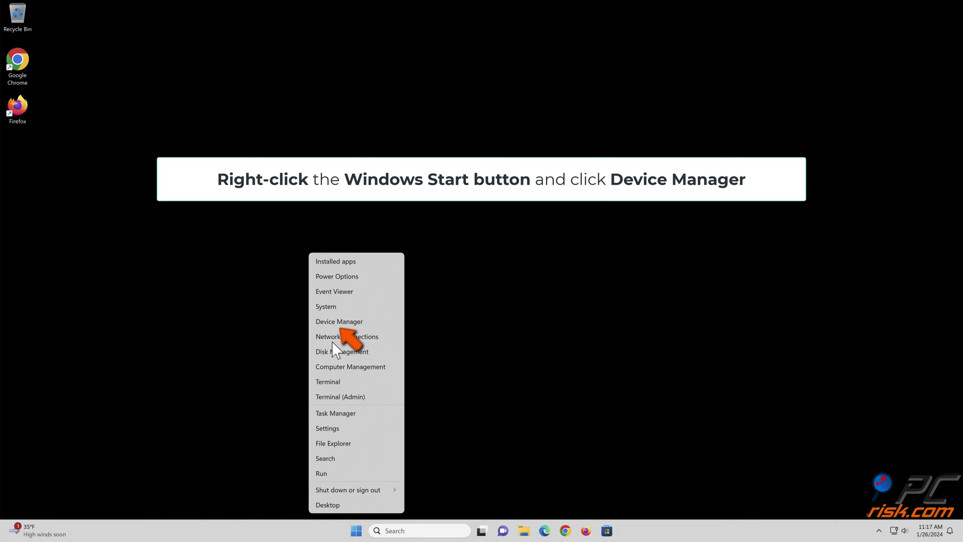
click(337, 322)
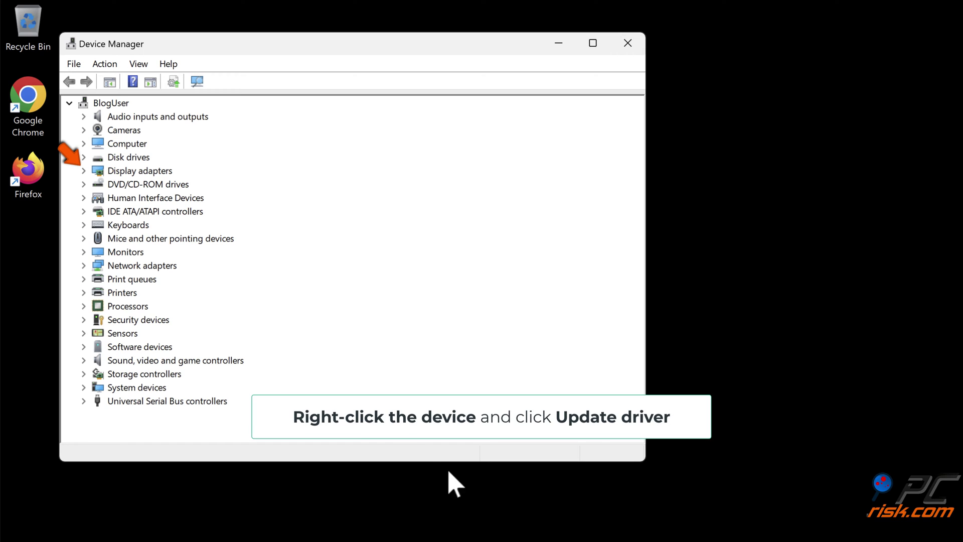
click(84, 171)
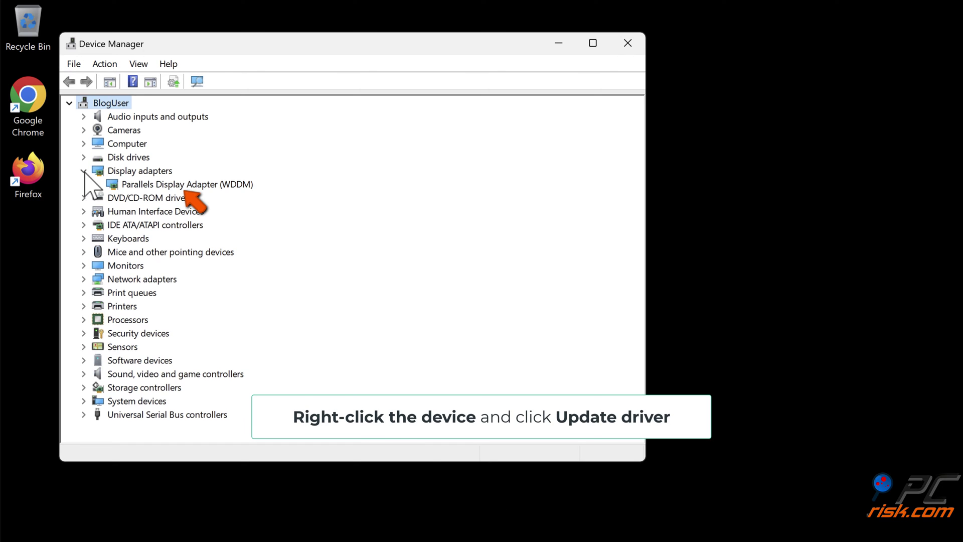
right_click(187, 185)
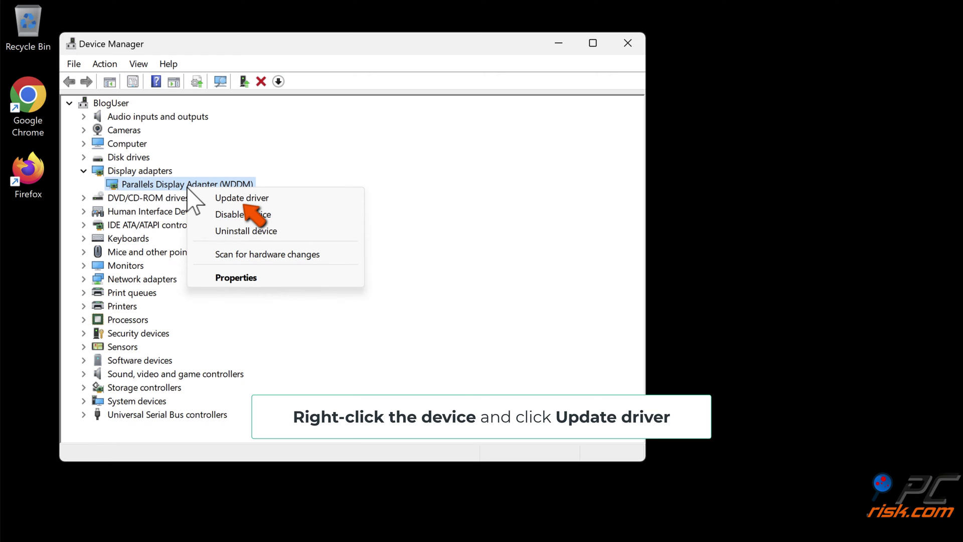
click(243, 199)
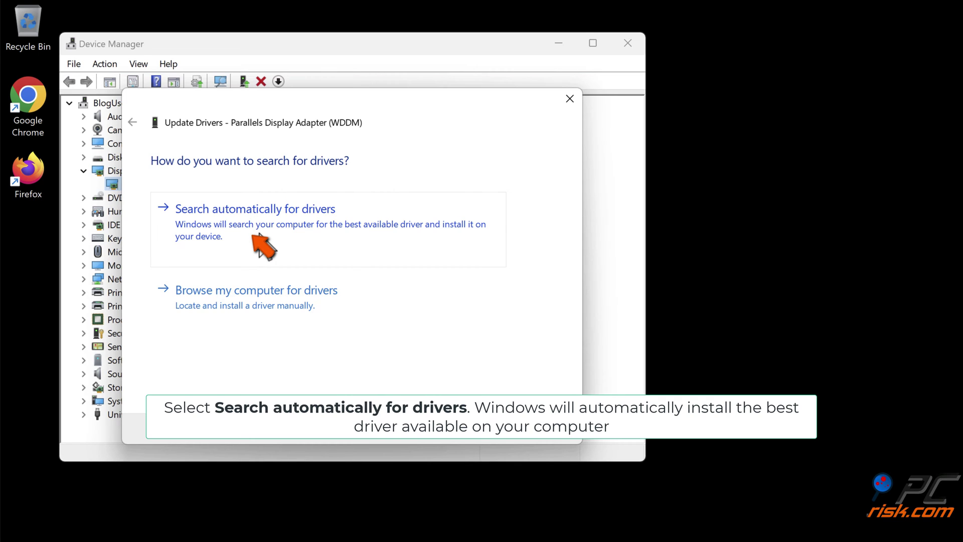
click(260, 234)
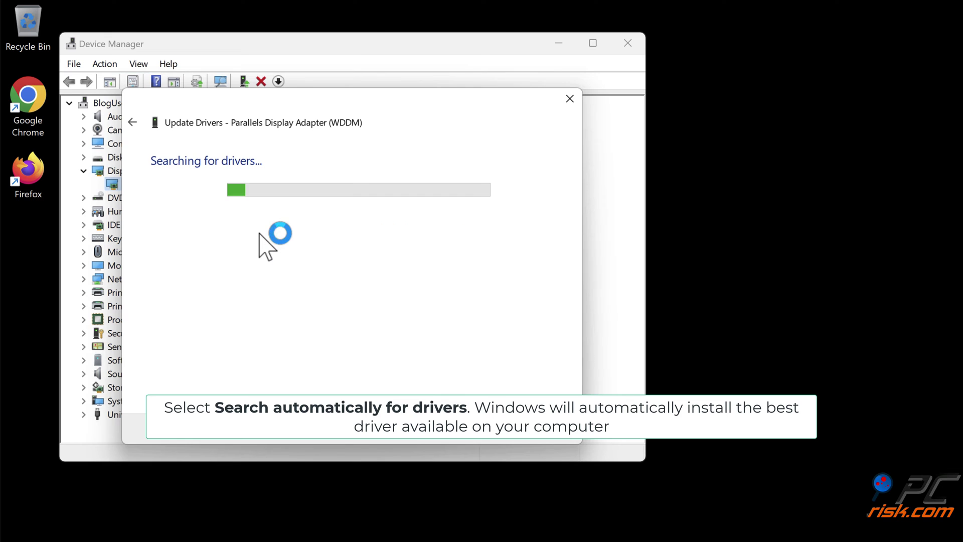
Return to the search choice, install the Parallels Display Adapter (WDDM) driver from the computer's list of available drivers, and close Device Manager
click(134, 123)
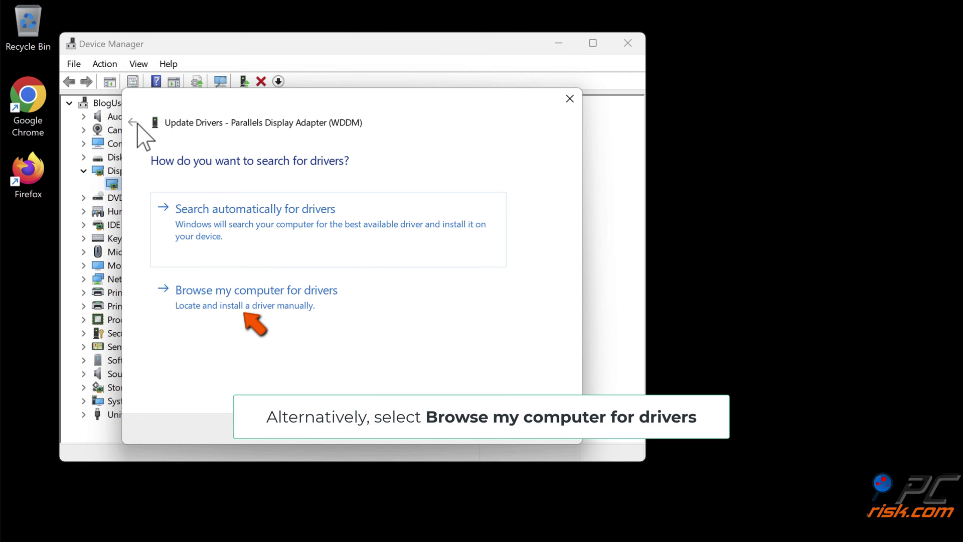
click(251, 322)
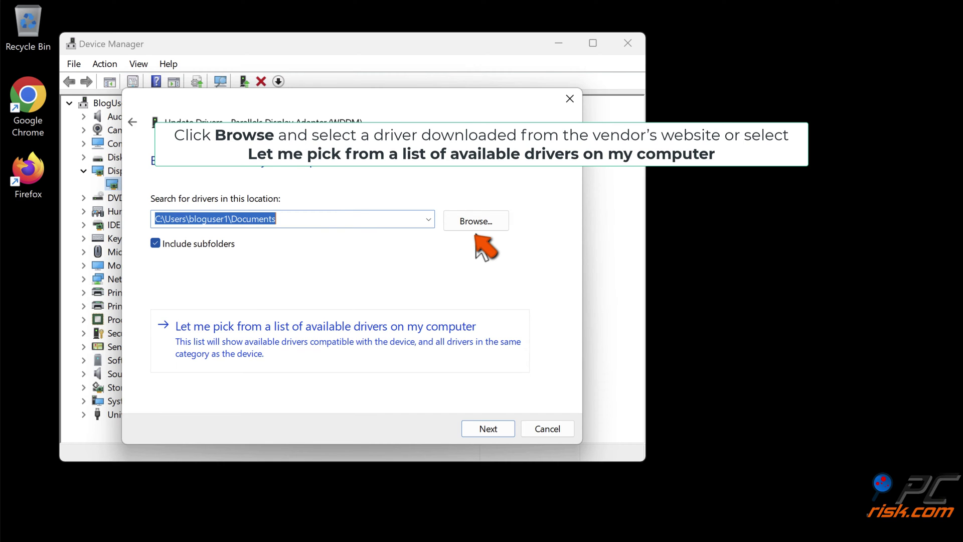
click(317, 350)
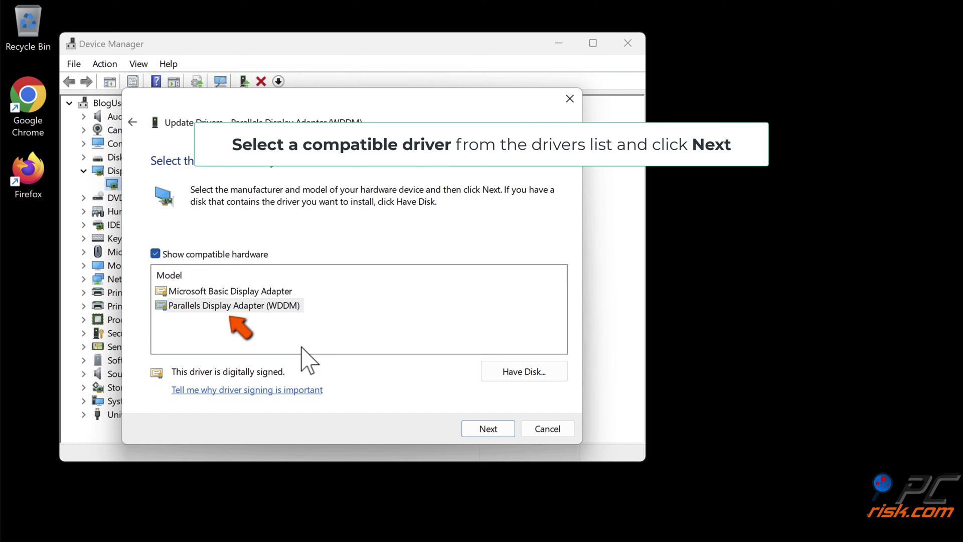
click(231, 310)
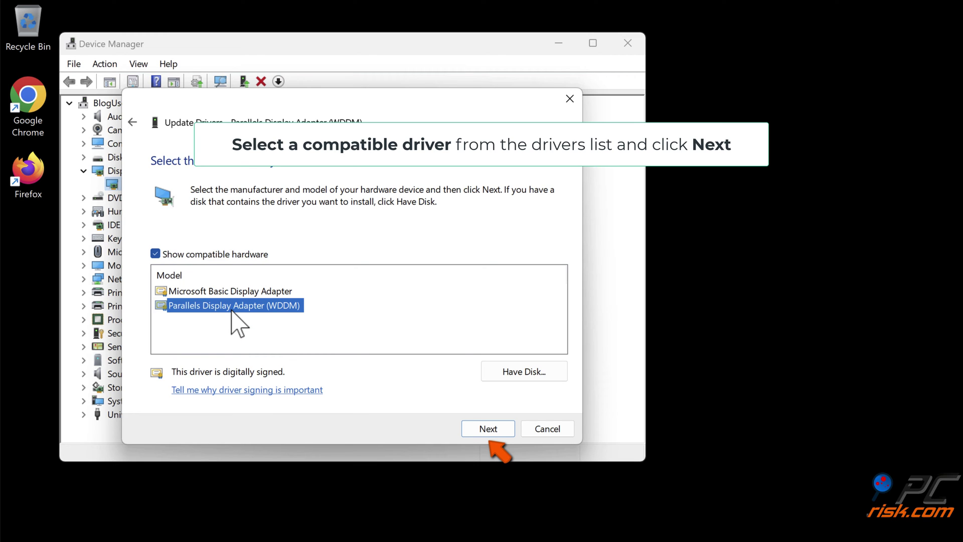
click(487, 434)
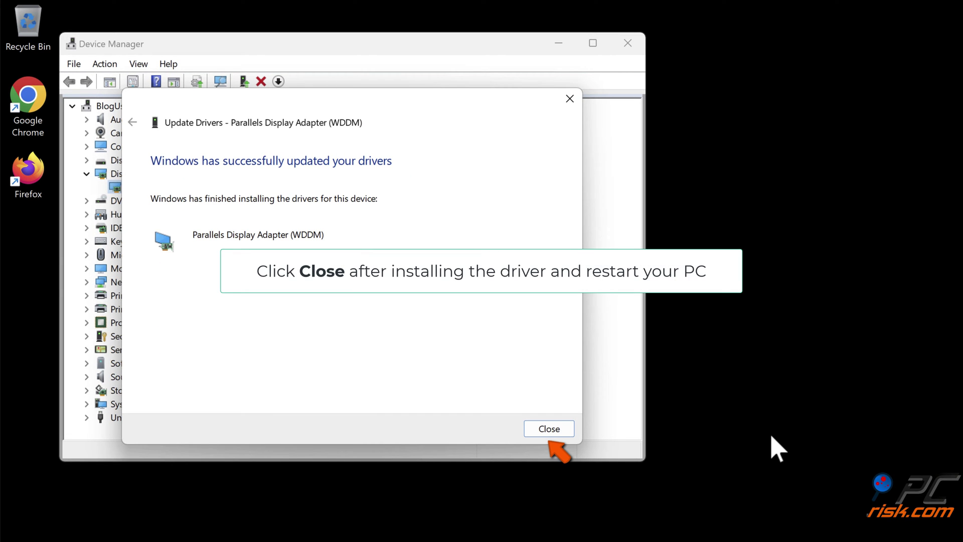
click(549, 429)
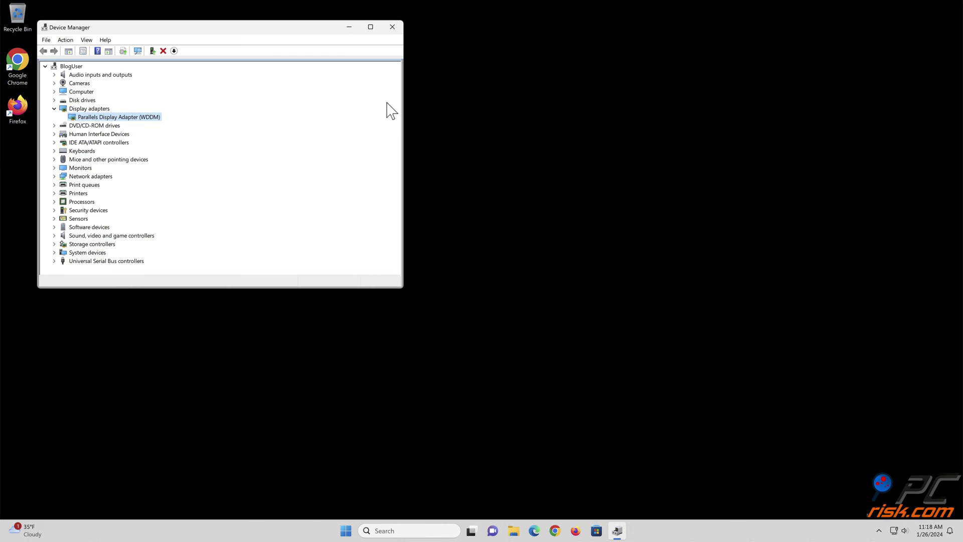
click(392, 26)
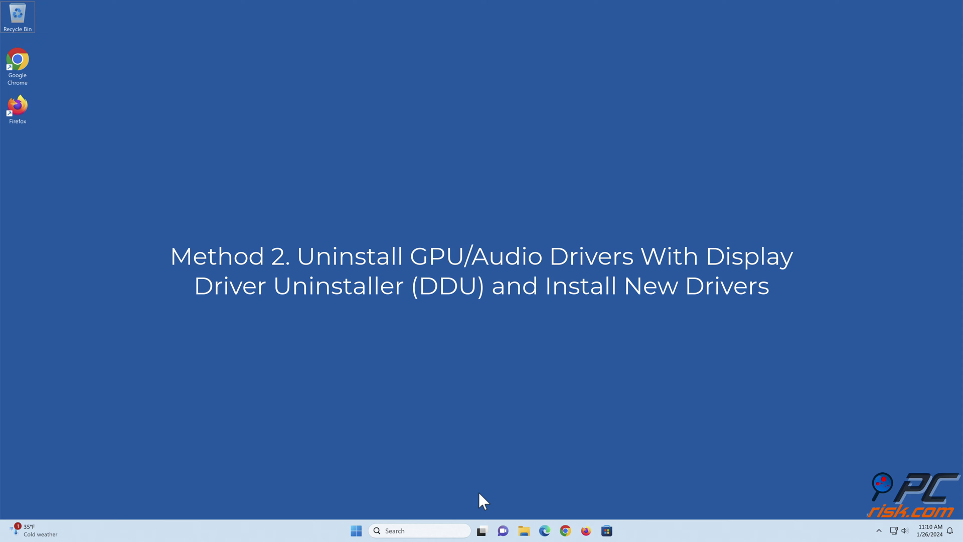
Restart Windows into the recovery environment for the second driver method
click(357, 530)
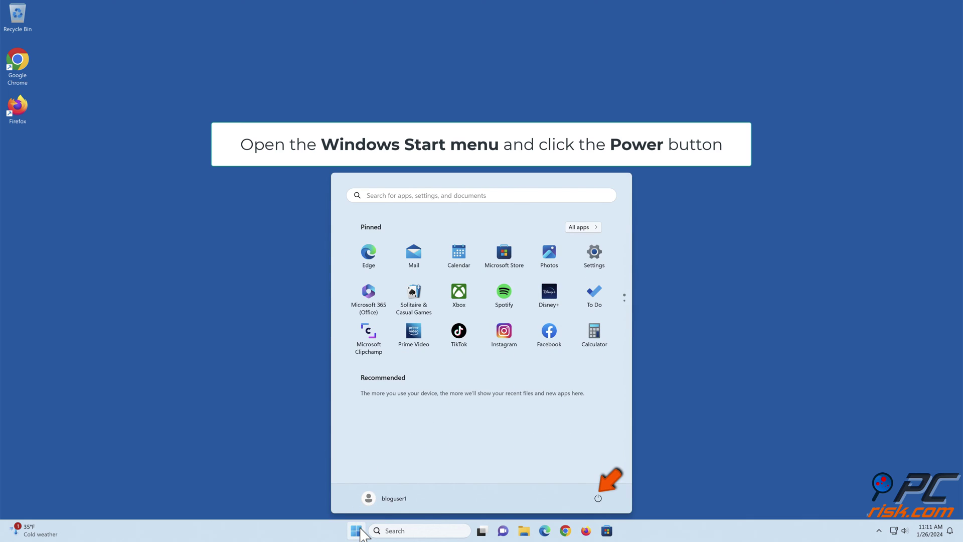
click(597, 498)
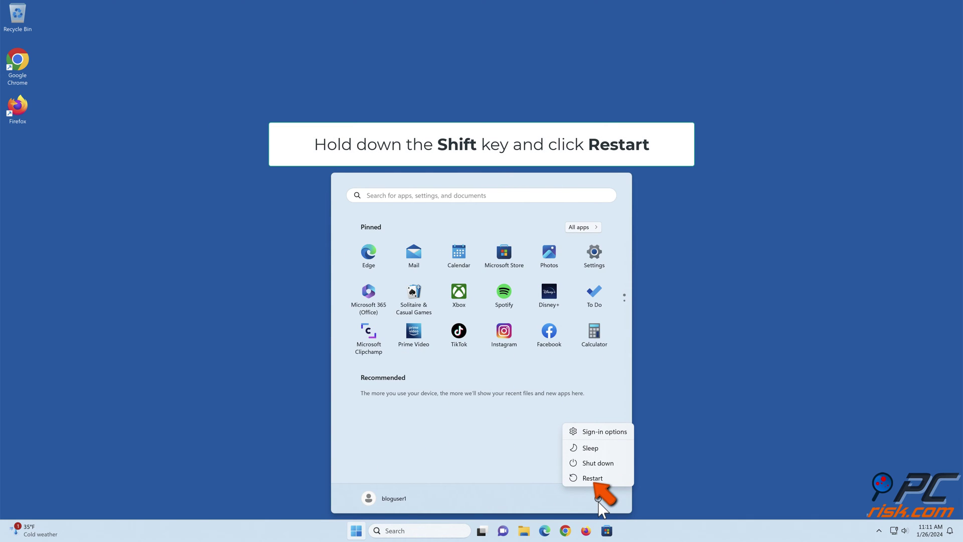
shift+click(593, 481)
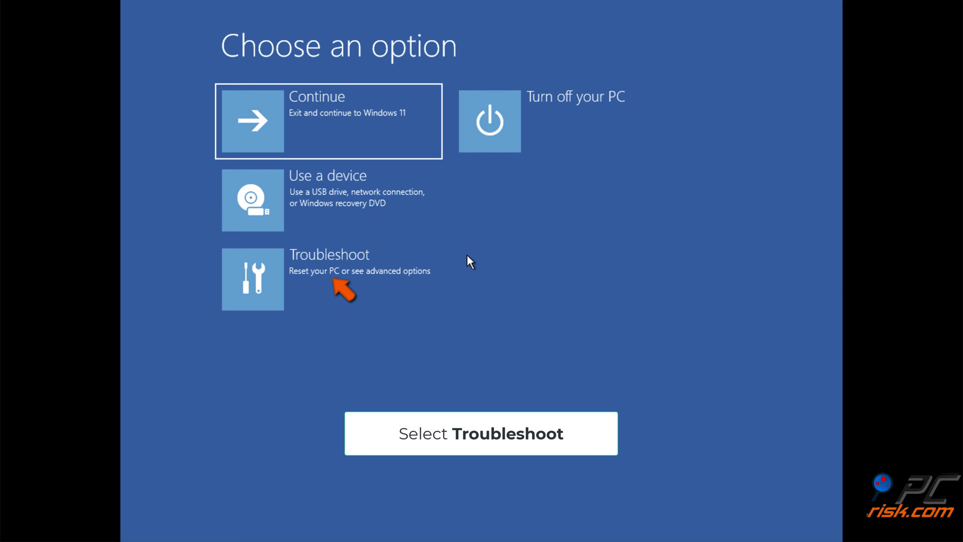
Reach Startup Settings through the advanced troubleshooting options and boot into Safe Mode with Networking
click(338, 287)
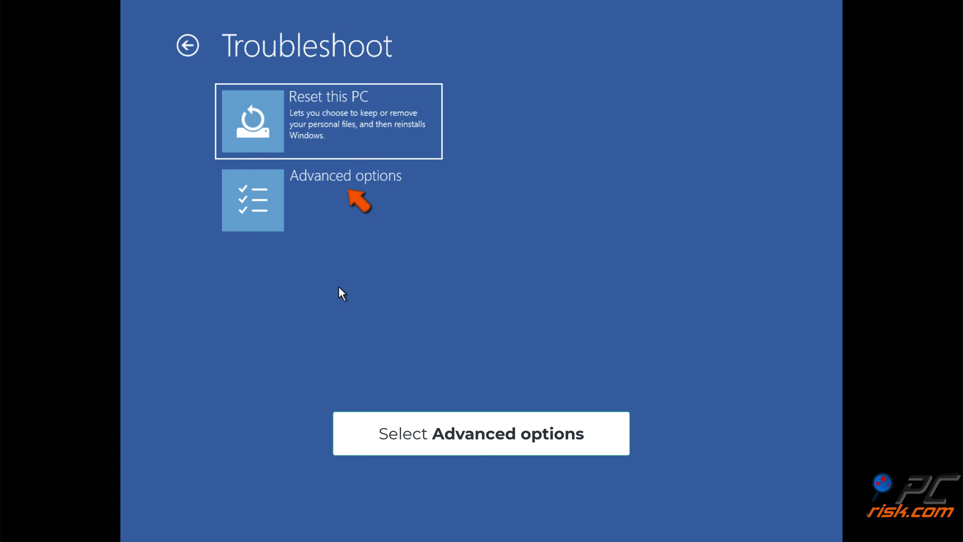
click(339, 187)
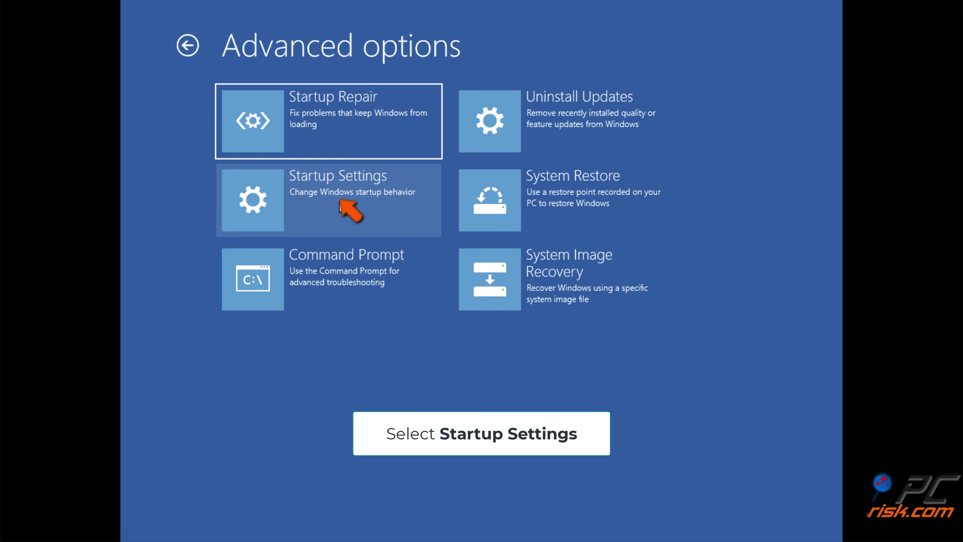
click(339, 200)
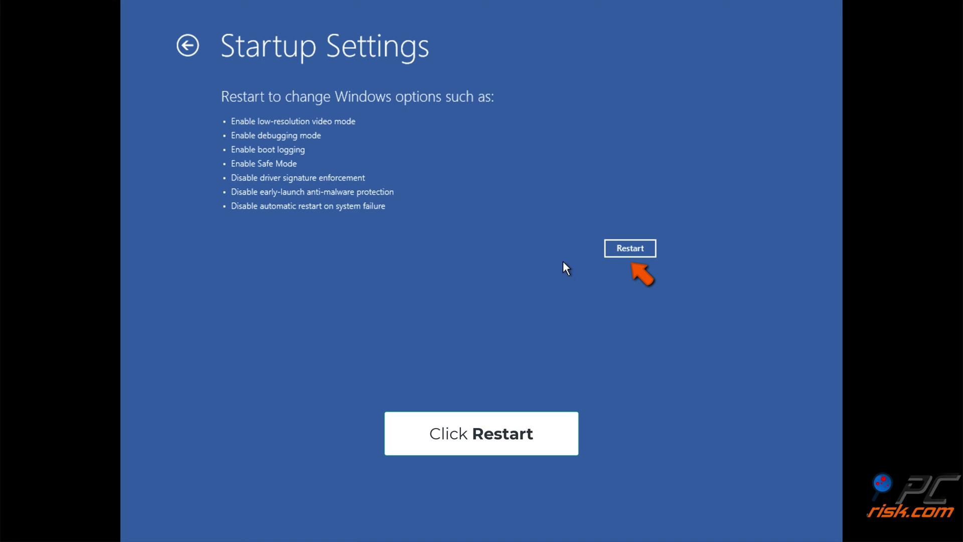
click(633, 253)
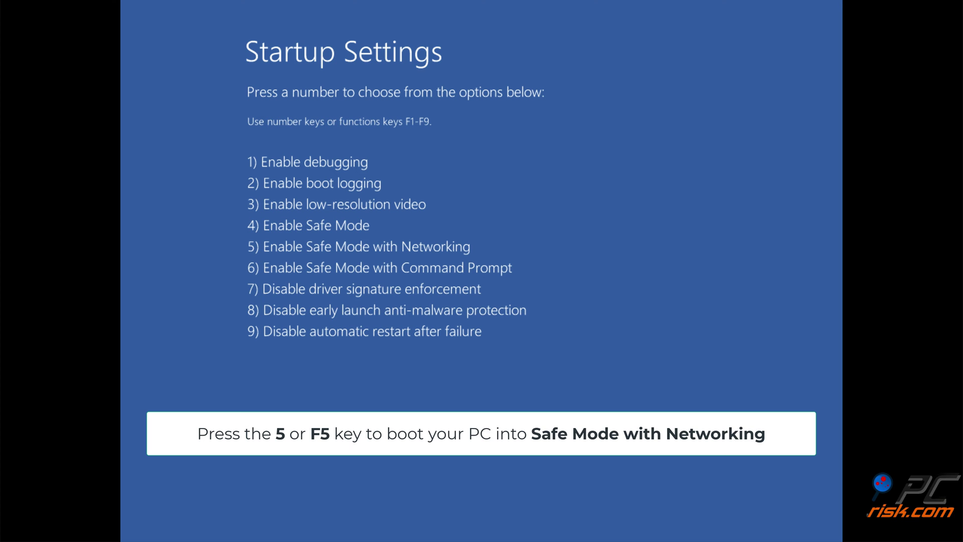
key(5)
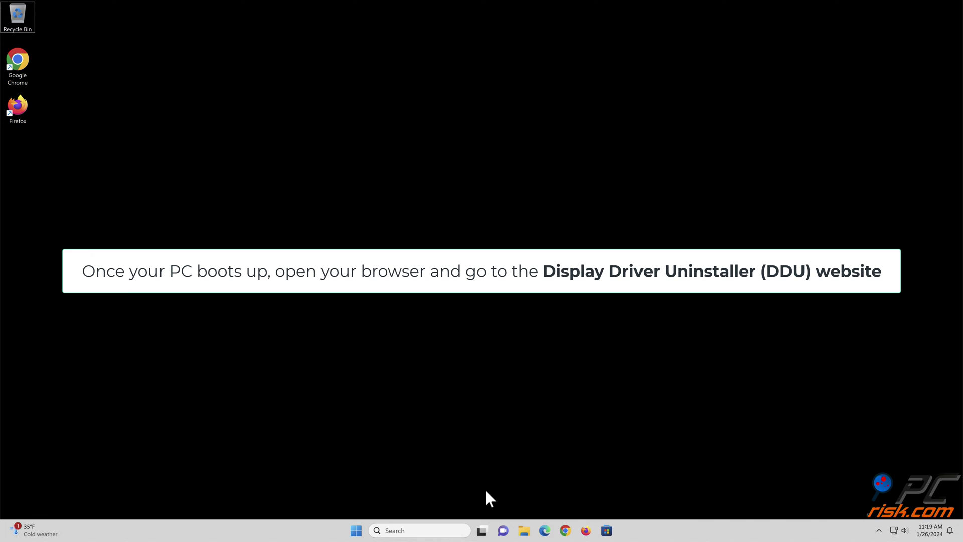
Open wagnardsoft.com in Microsoft Edge and decline the site's privacy consent request
click(545, 531)
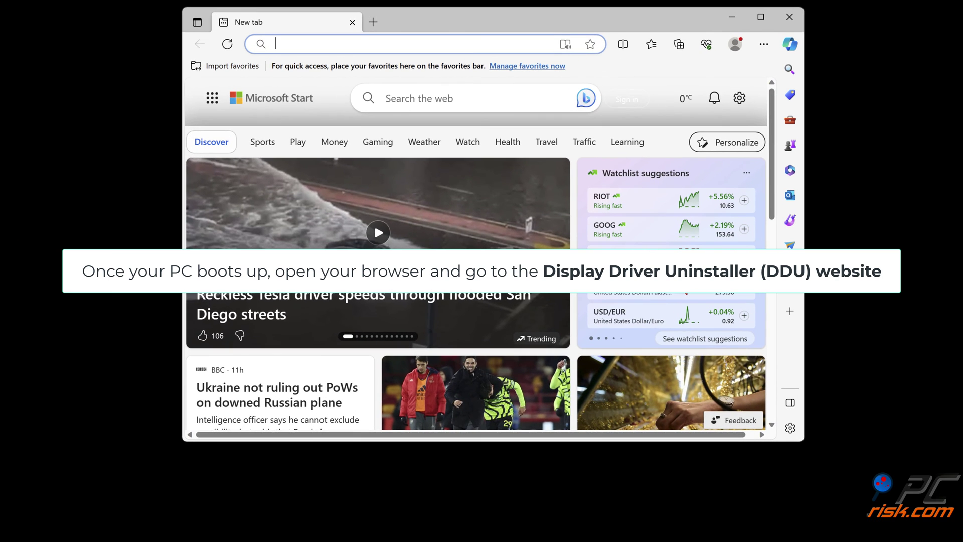
text(wagnardsoft.com)
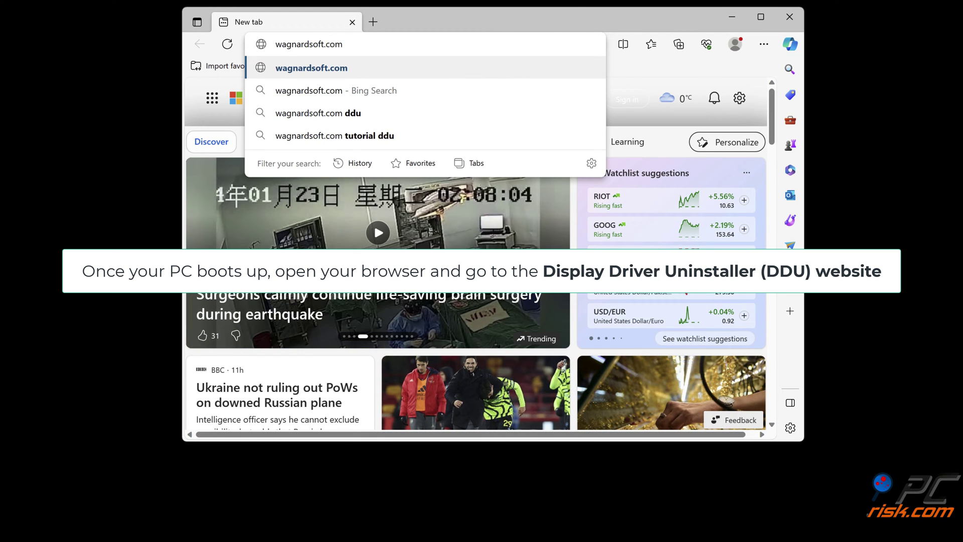
key(Return)
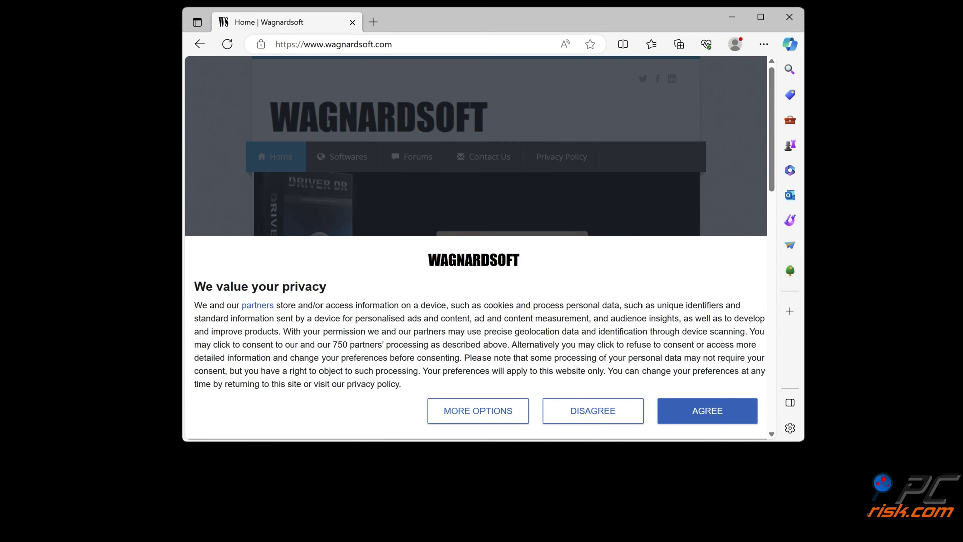
click(592, 414)
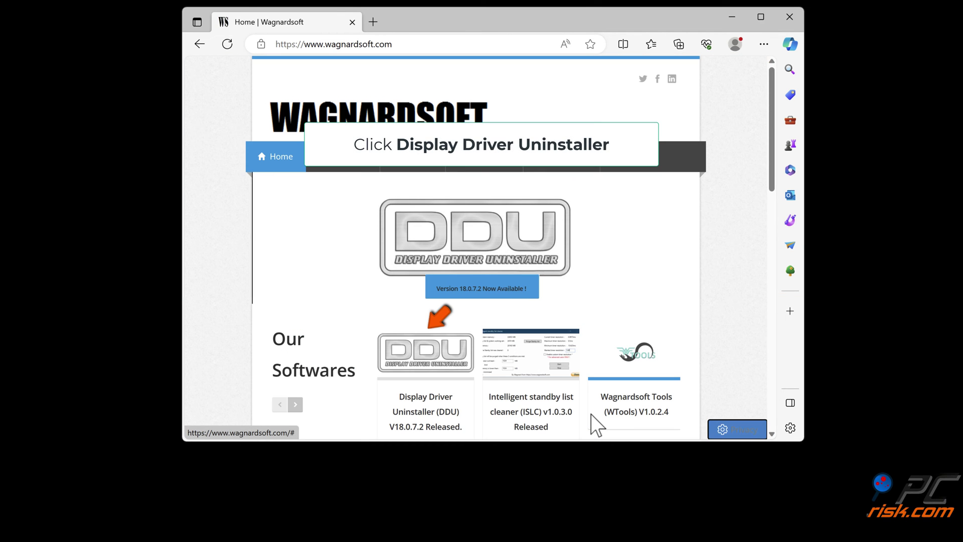
Open the Display Driver Uninstaller release page, follow its download and support link, and download the DDU "Installer" version
click(449, 366)
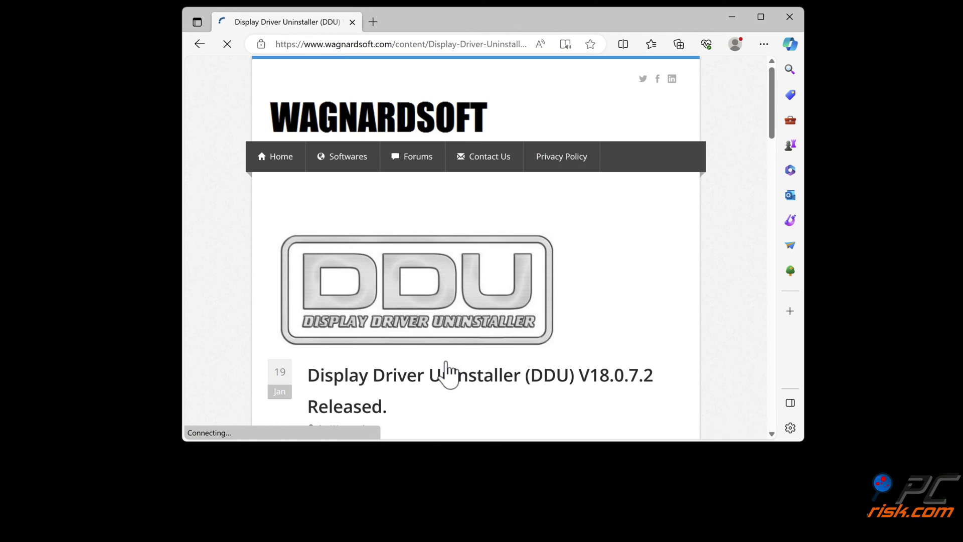
scroll(446, 365, down, 10)
scroll(449, 371, down, 15)
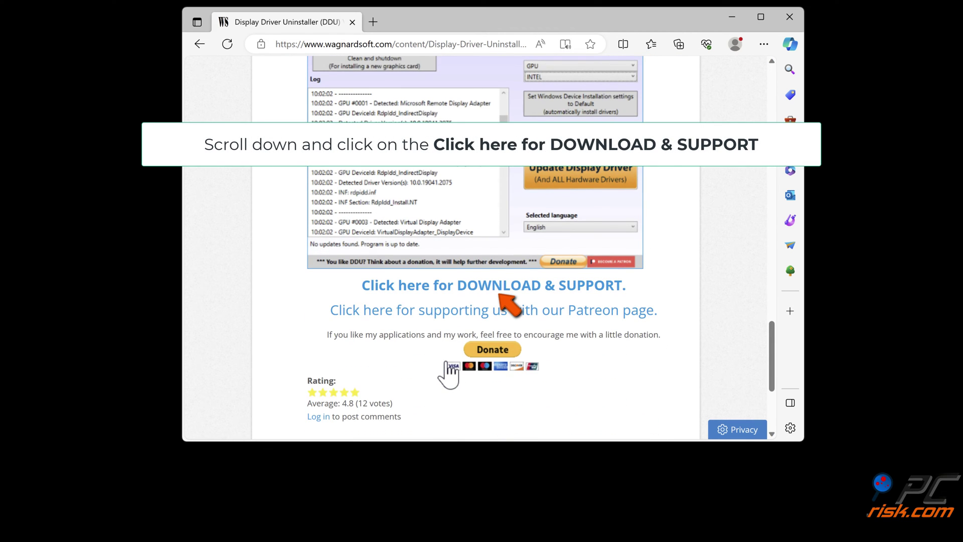
click(480, 289)
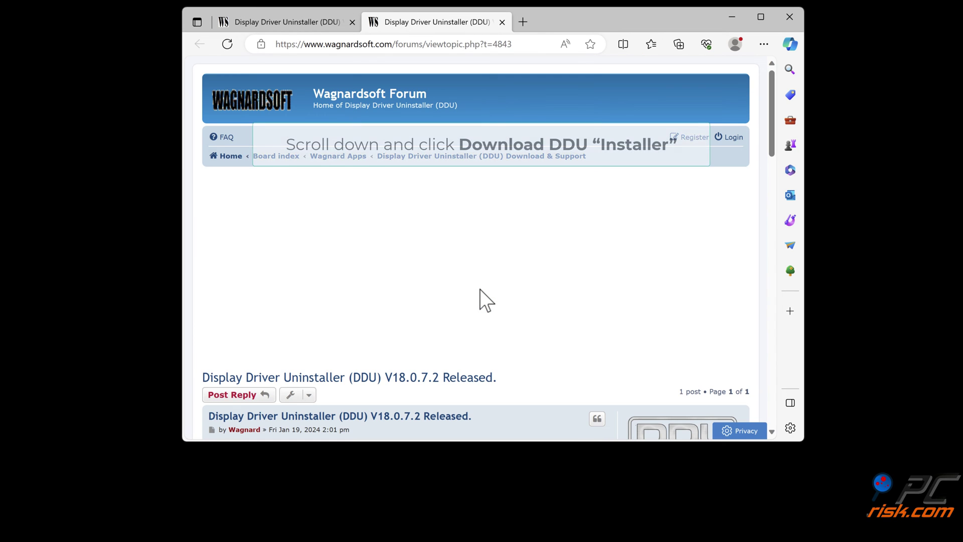
scroll(479, 289, down, 10)
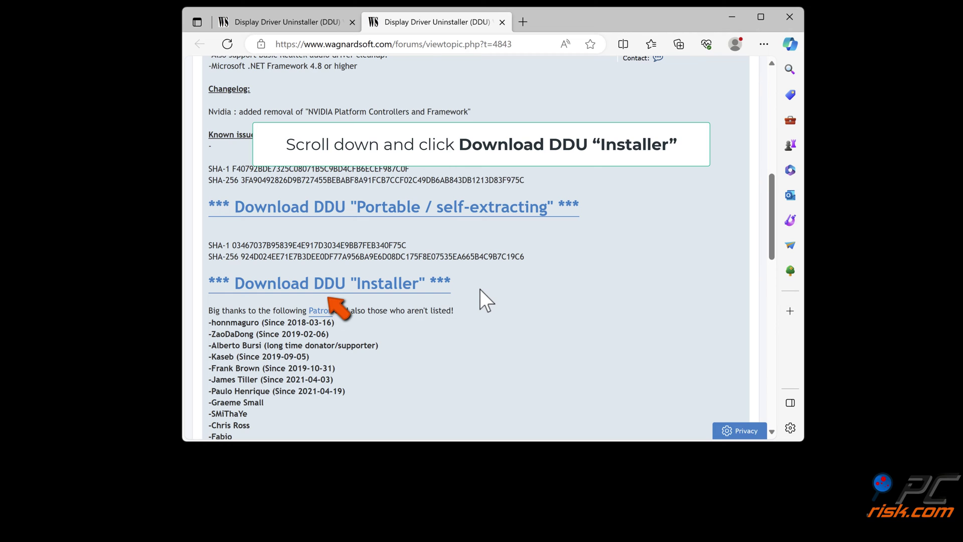
click(320, 290)
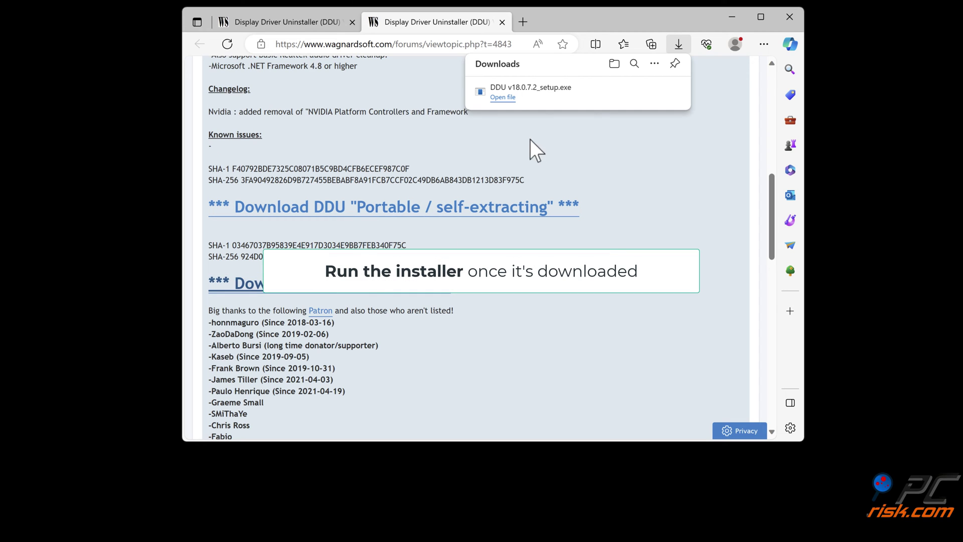
Run DDU v18.0.7.2_setup.exe, close the browser, and install Display Driver Uninstaller in the default folder, launching it without showing the Readme
click(502, 97)
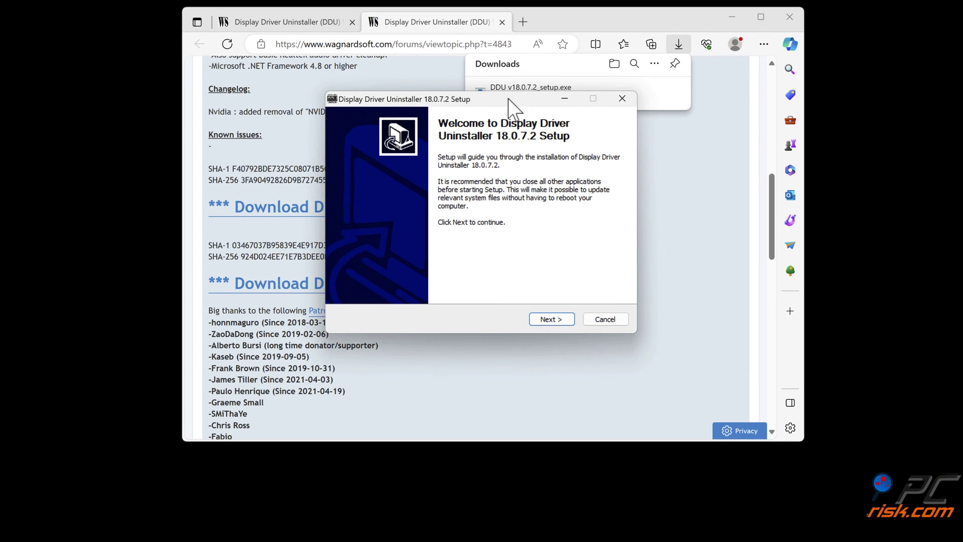
click(789, 17)
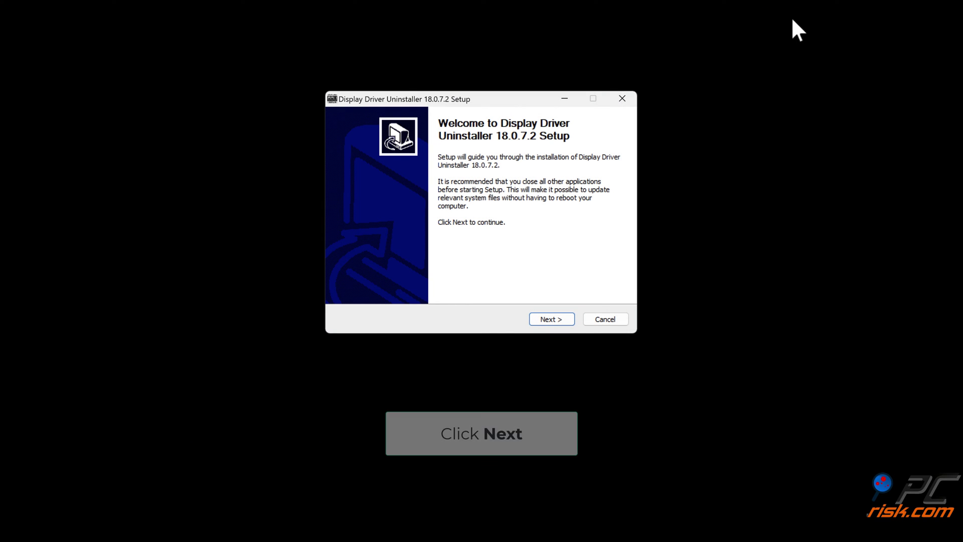
click(551, 320)
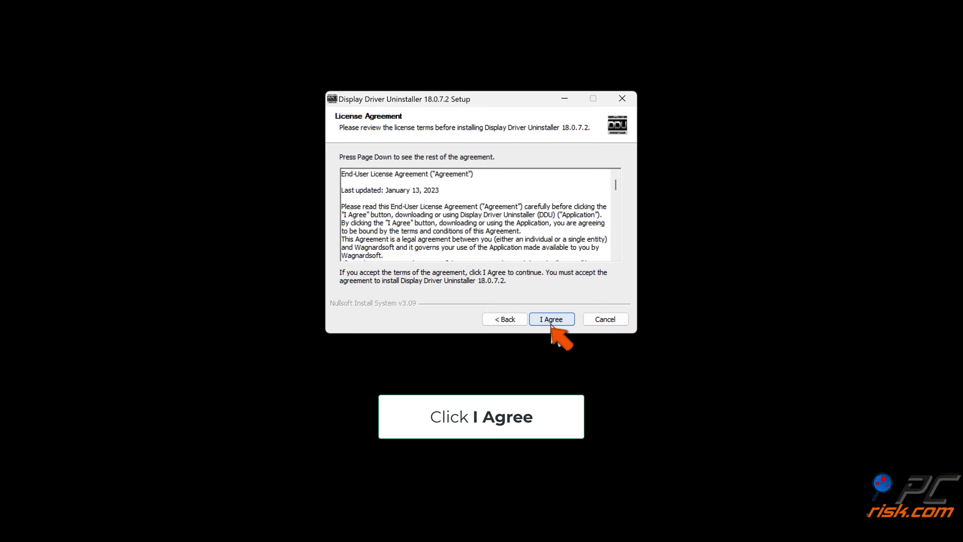
click(551, 320)
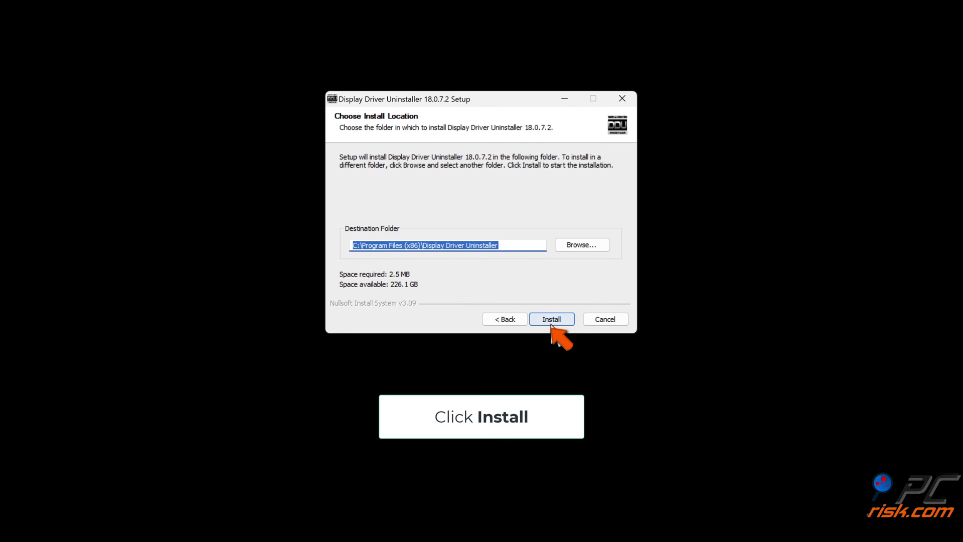
click(551, 320)
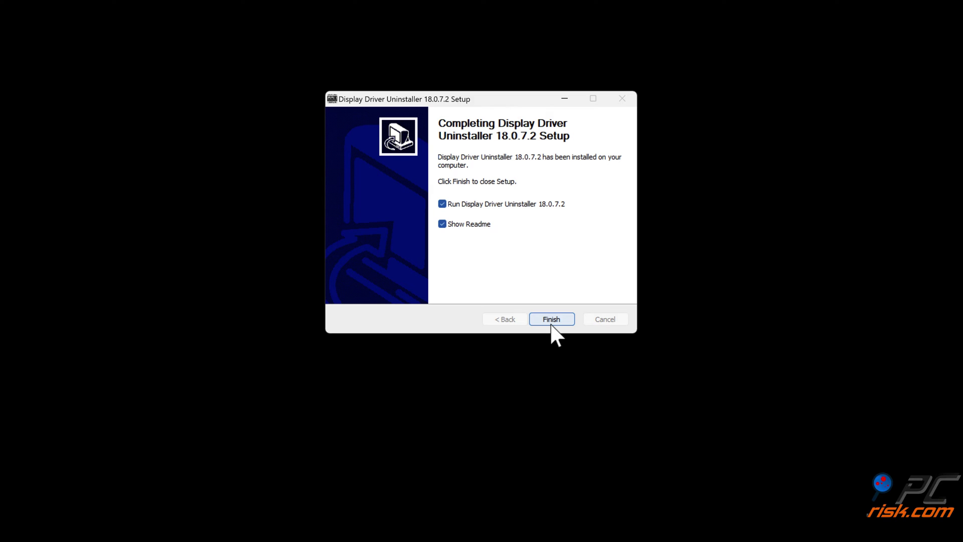
click(444, 226)
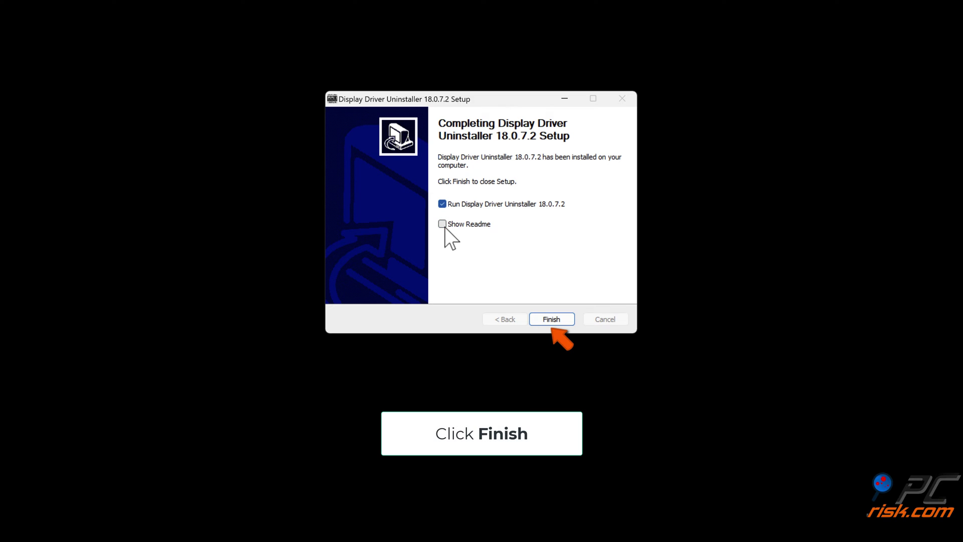
click(551, 320)
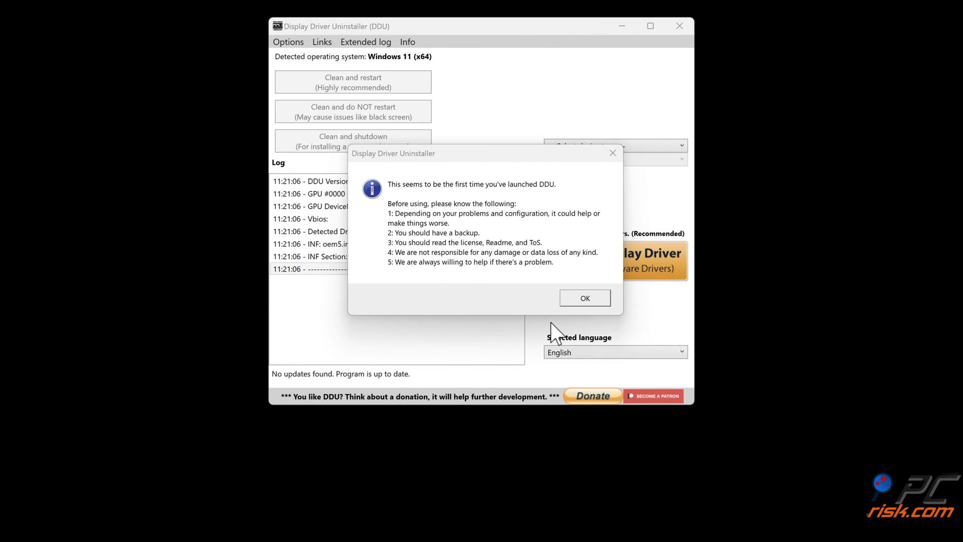
Dismiss the first-launch notice and keep the default options, then clean the AMD GPU drivers with a restart
click(584, 299)
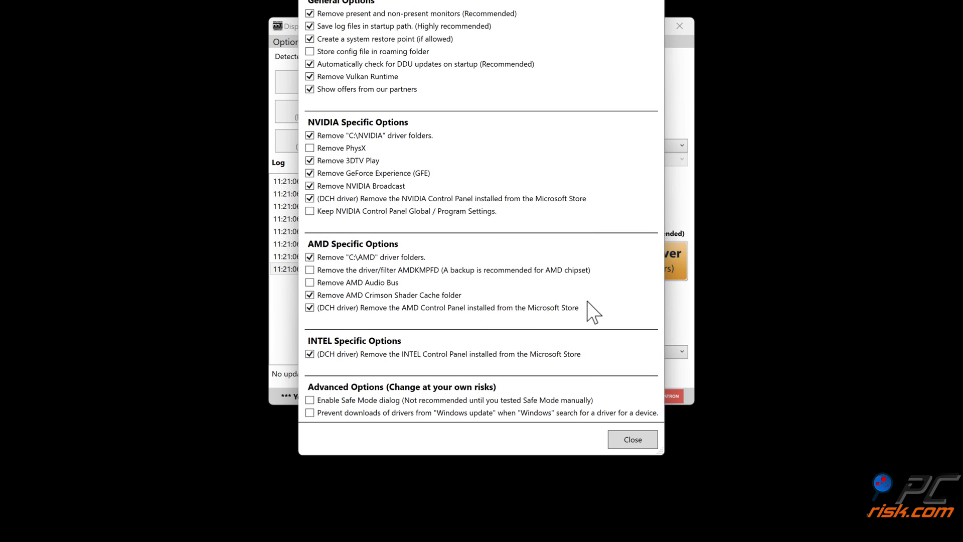
click(638, 439)
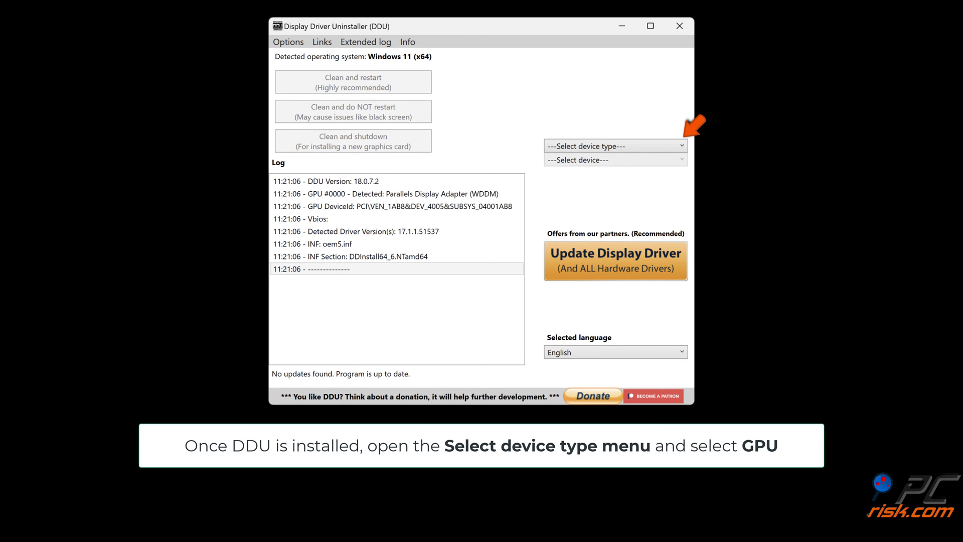
click(682, 146)
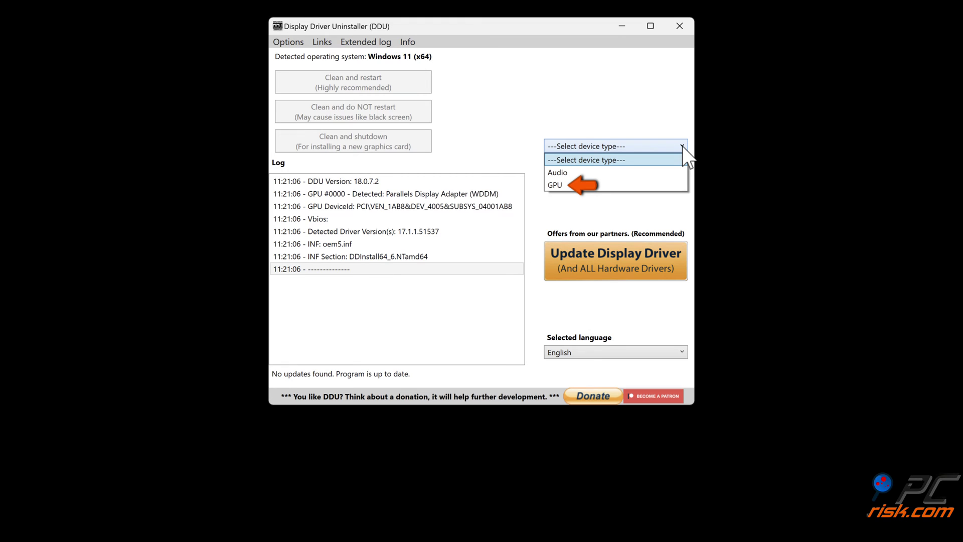
click(569, 185)
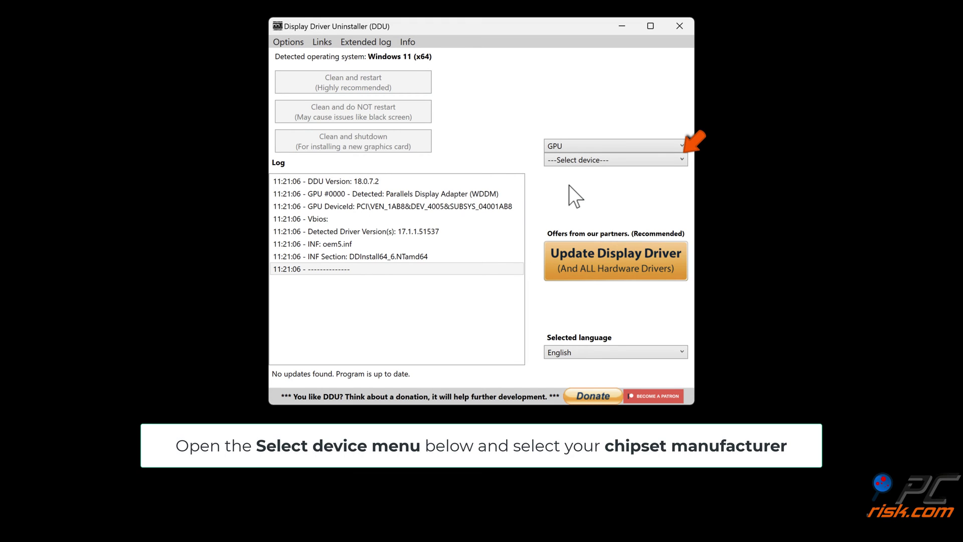
click(670, 160)
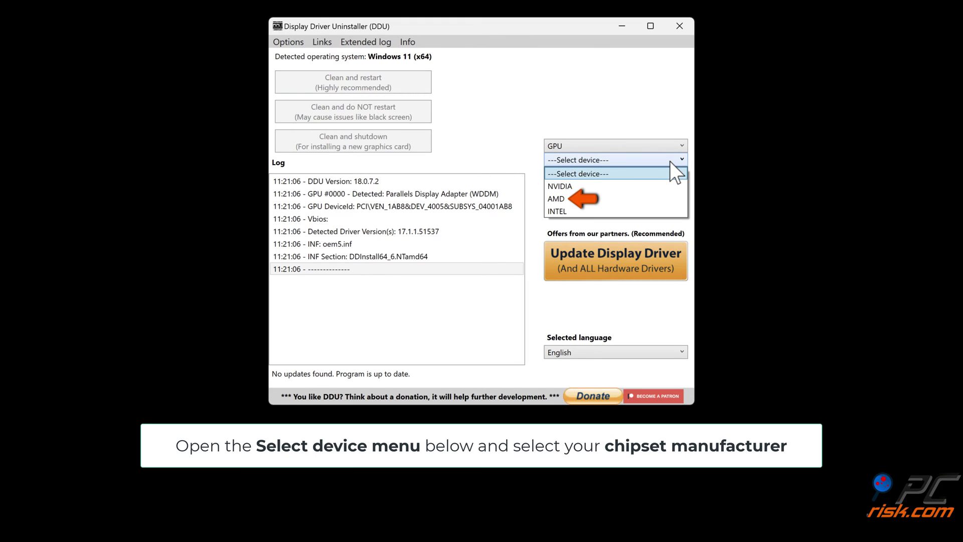
click(571, 200)
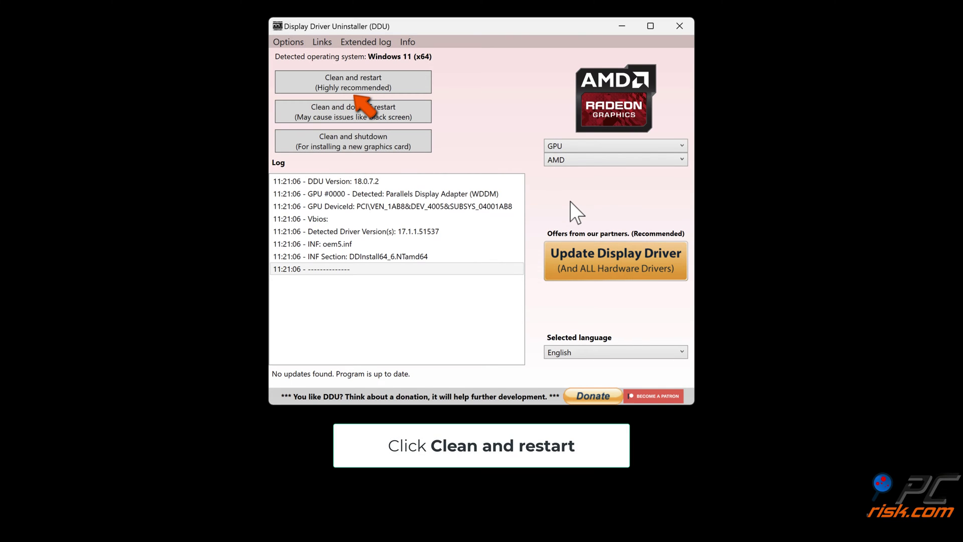
click(352, 87)
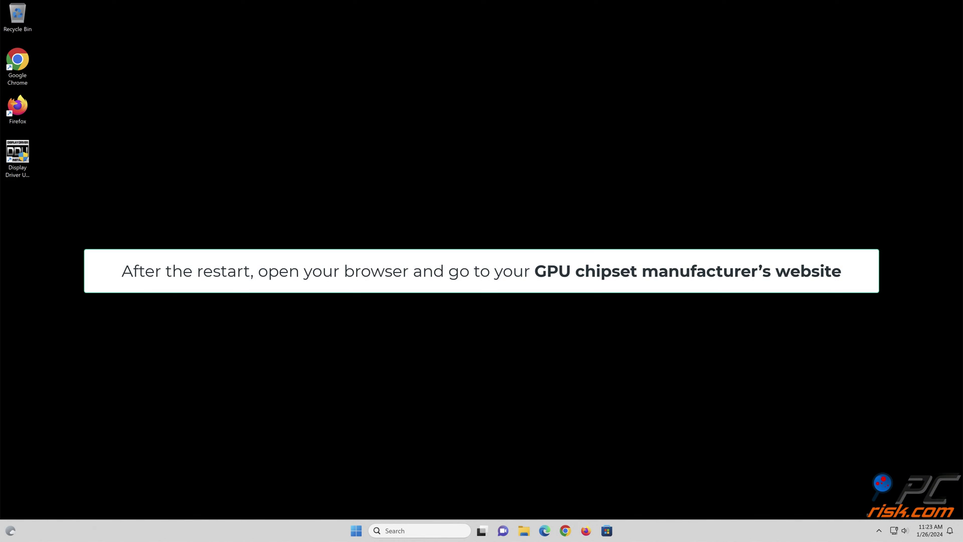
Open amd.com/en/support in Microsoft Edge and reject all of the site's cookies
click(546, 529)
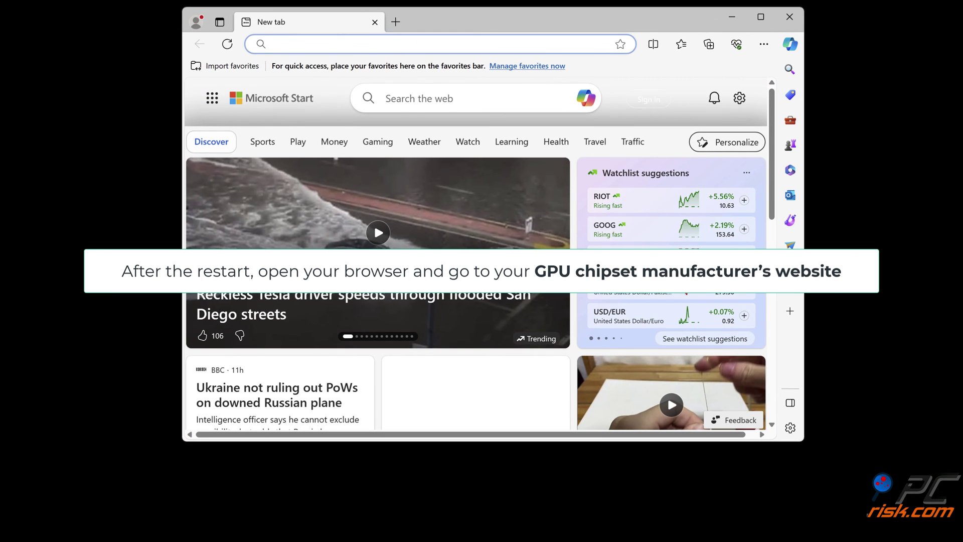
text(amd.com/en/support)
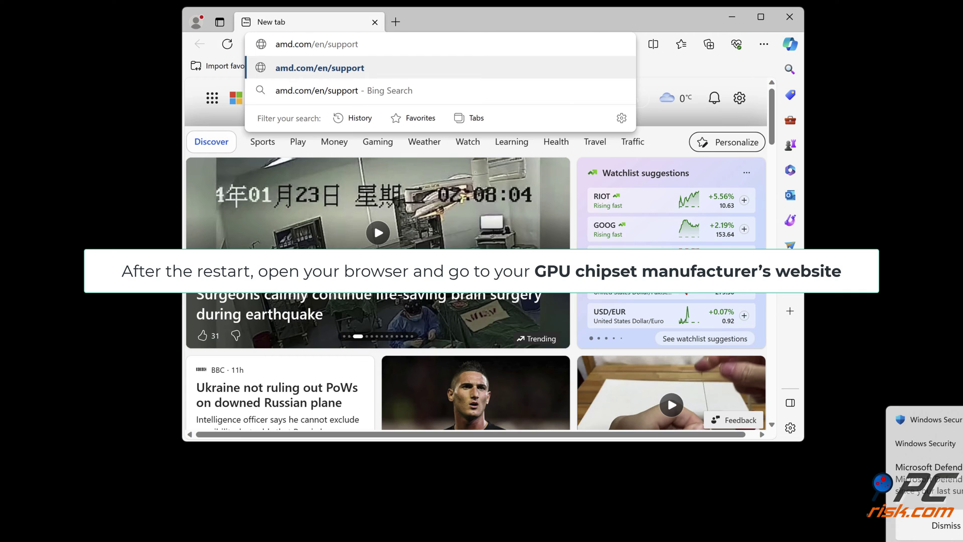
key(Return)
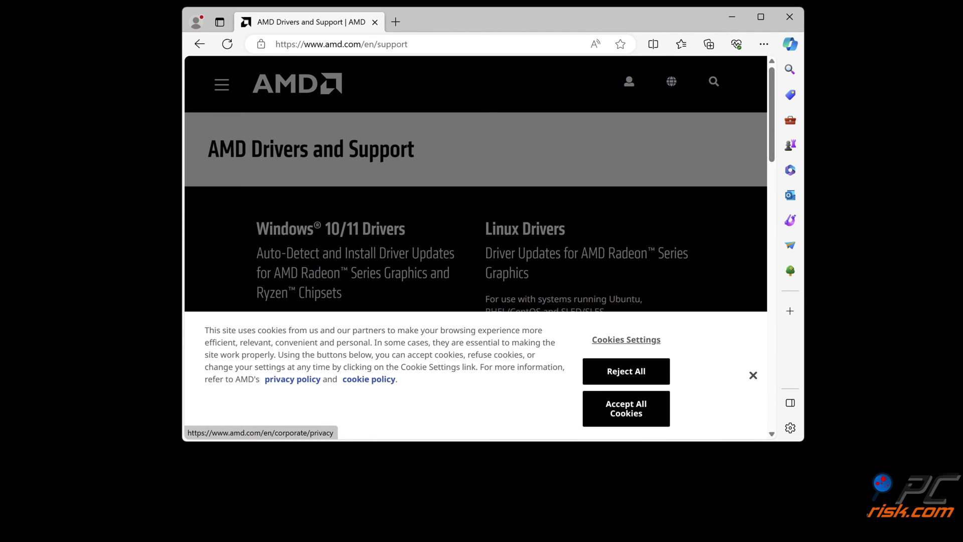
click(628, 378)
Find drivers for Processors with graphics, AMD Ryzen PRO Processors, AMD Ryzen 3 PRO Desktop Processors with Radeon Vega Graphics, AMD Ryzen 3 PRO 3200G
scroll(628, 378, down, 6)
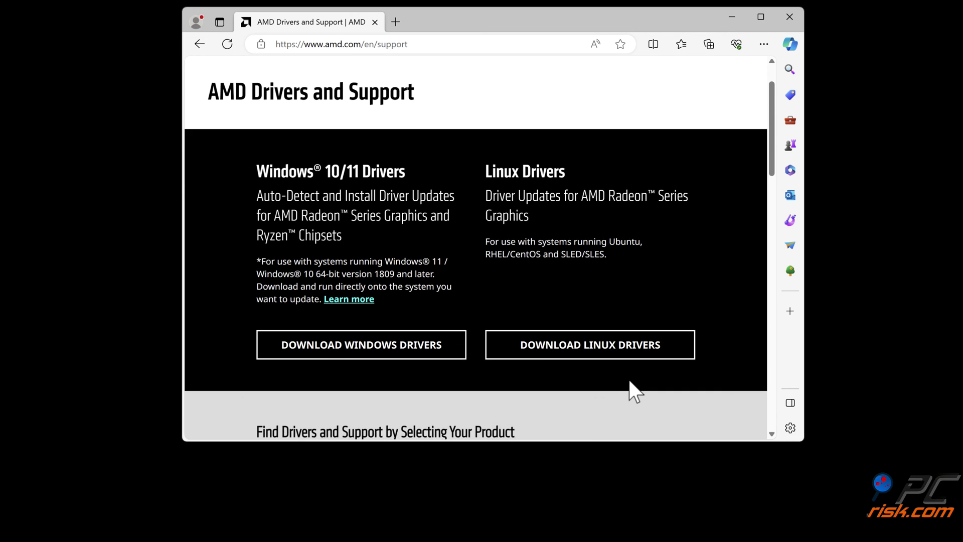
scroll(628, 380, down, 1)
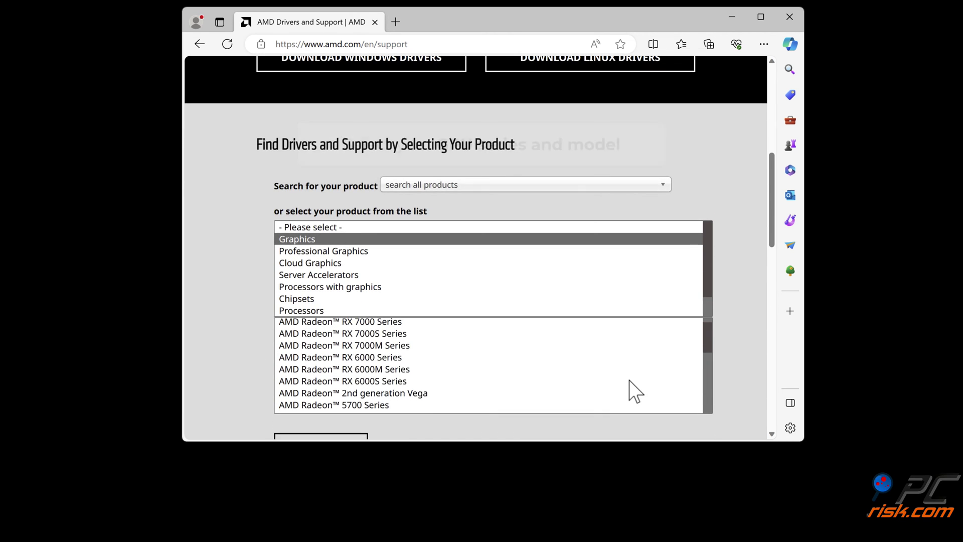
click(368, 288)
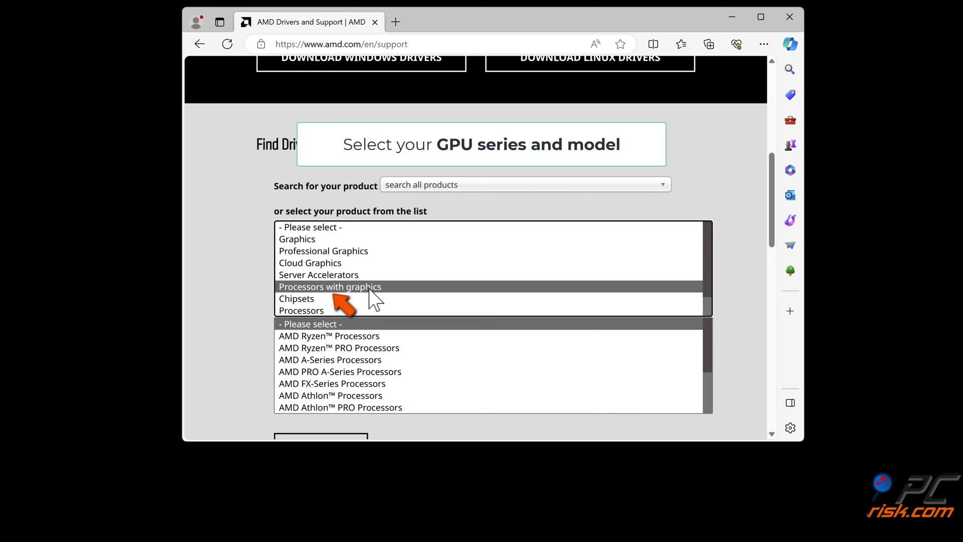
click(379, 346)
scroll(378, 345, down, 1)
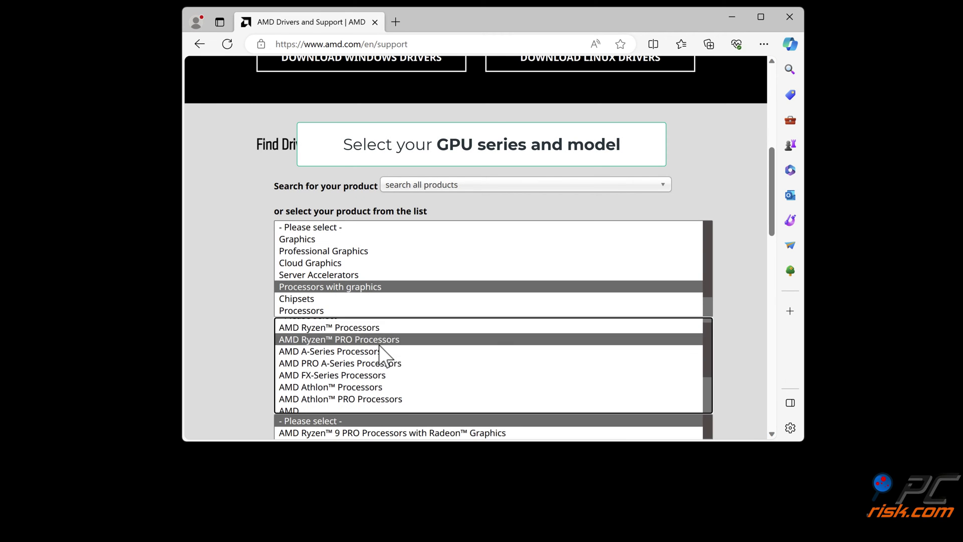
scroll(211, 336, down, 5)
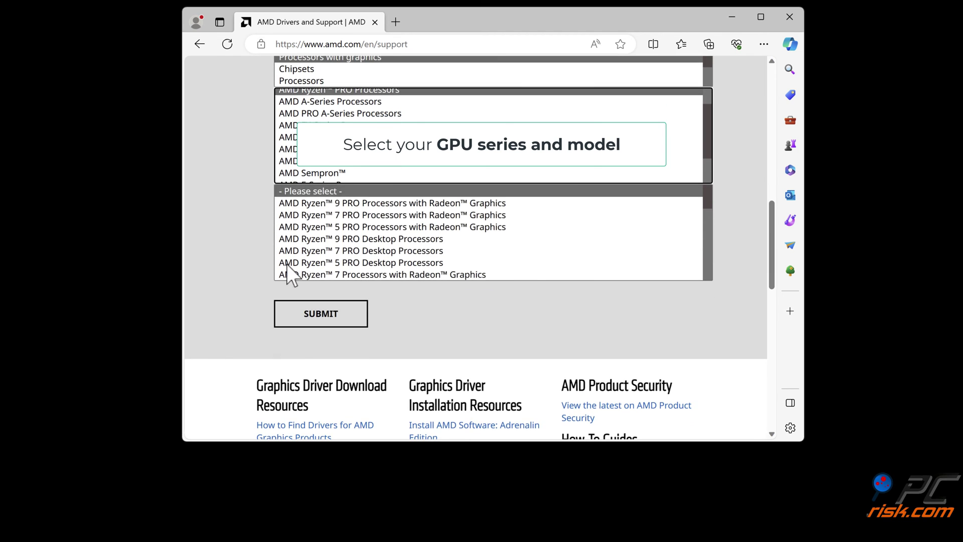
scroll(394, 221, down, 5)
scroll(394, 221, down, 1)
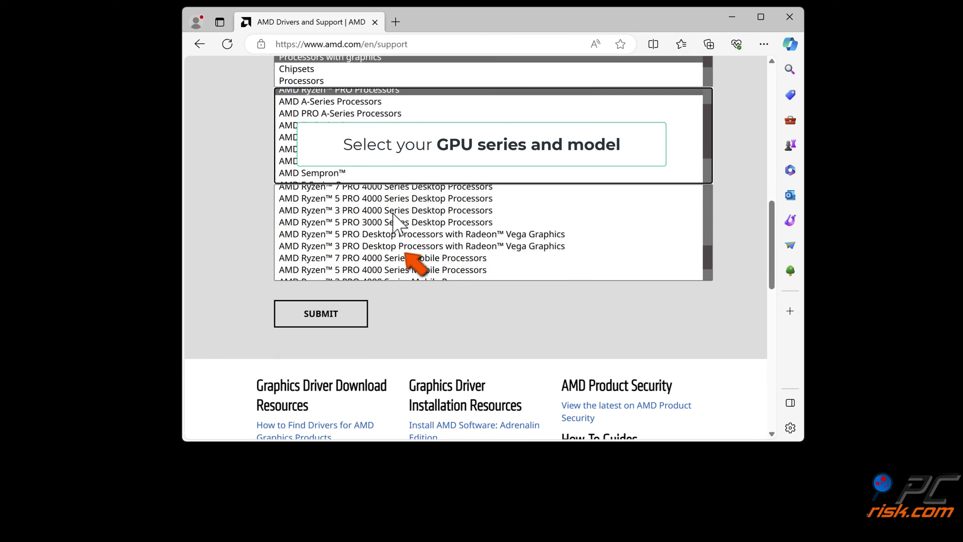
click(398, 246)
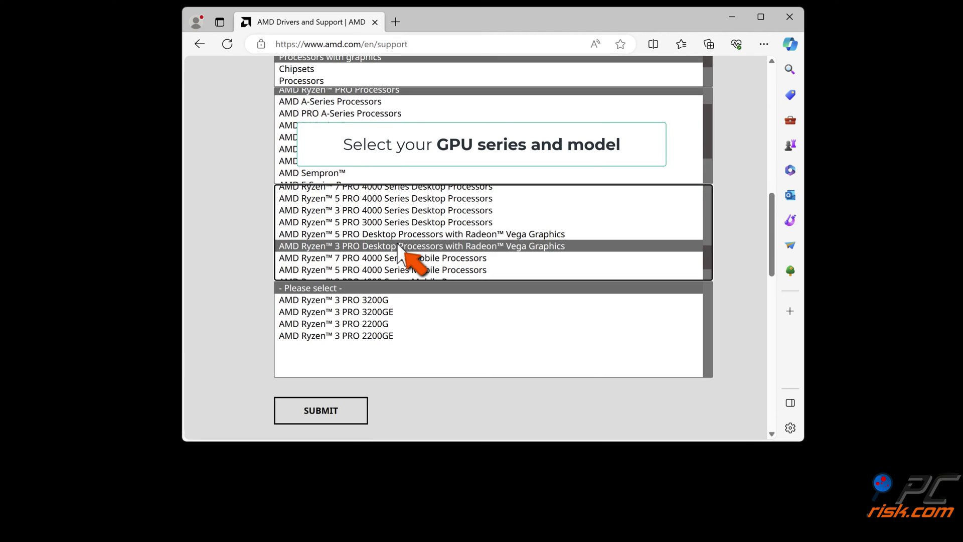
click(384, 300)
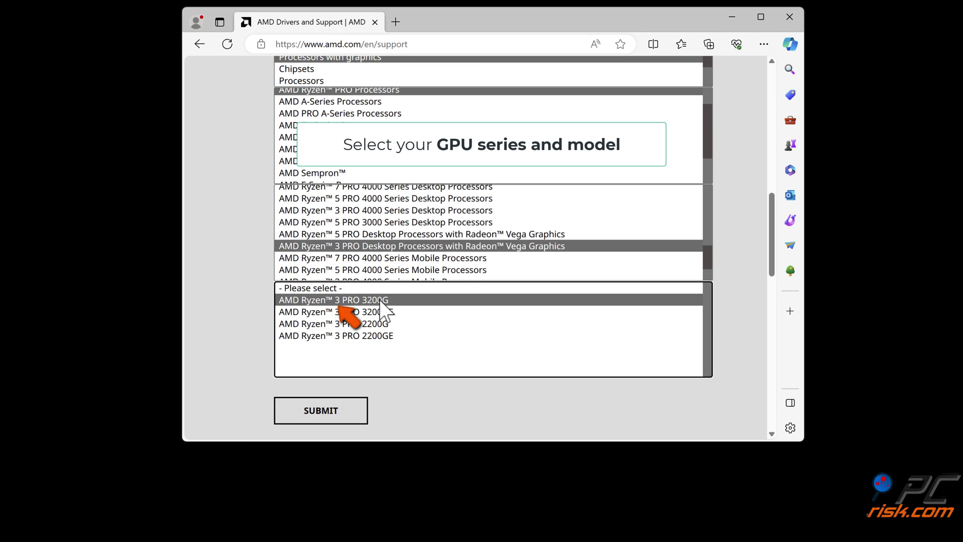
click(317, 418)
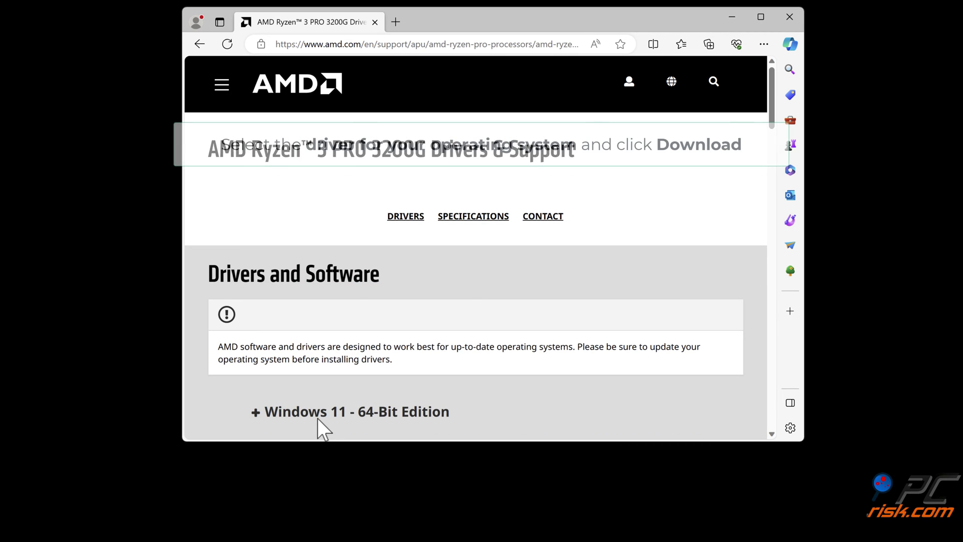
Download AMD Software: Adrenalin Edition 24.1.1 for Windows 11 64-Bit Edition and open the folder containing the downloaded file
scroll(419, 292, down, 4)
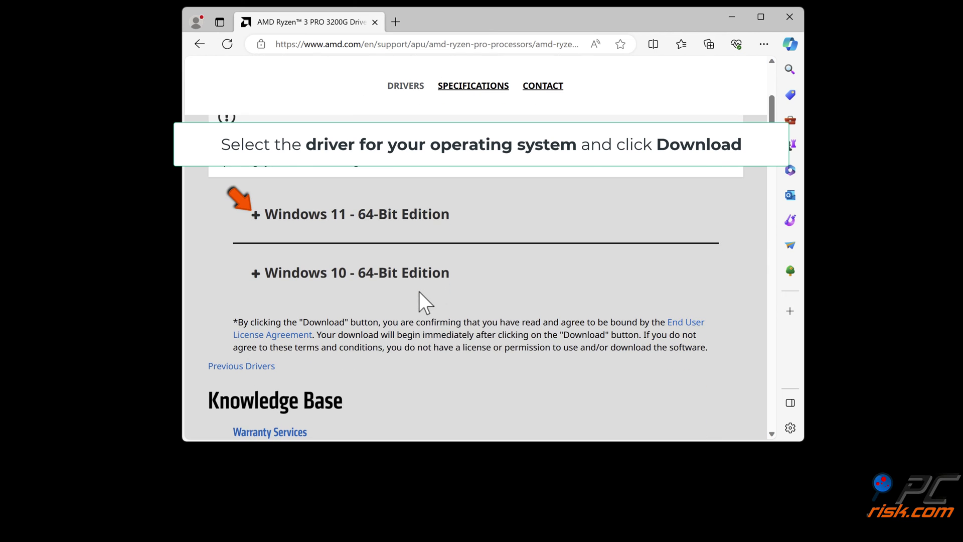
click(256, 215)
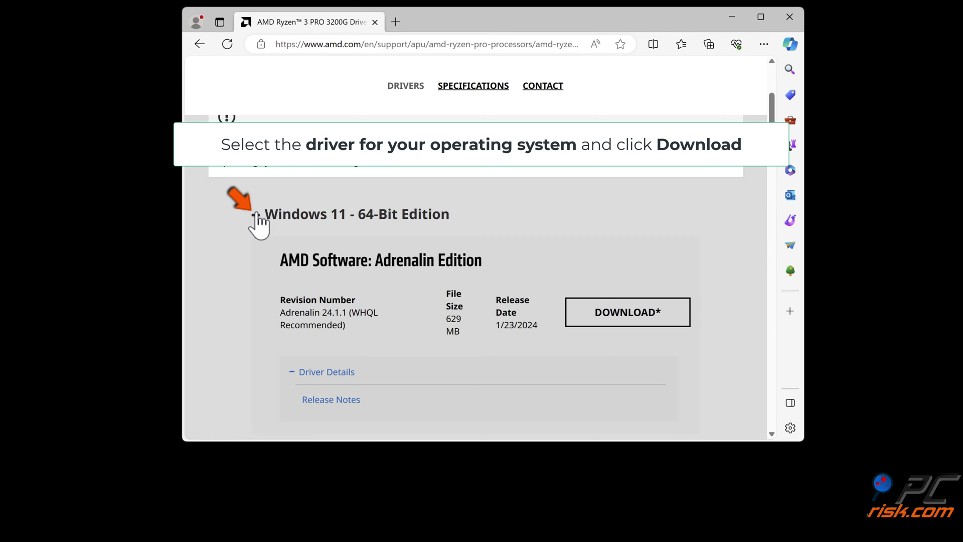
click(625, 325)
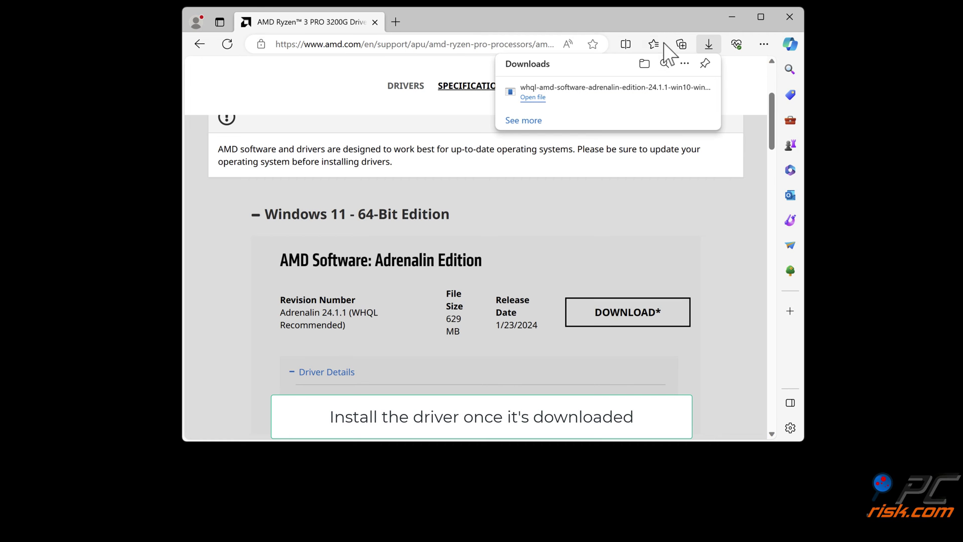
click(640, 69)
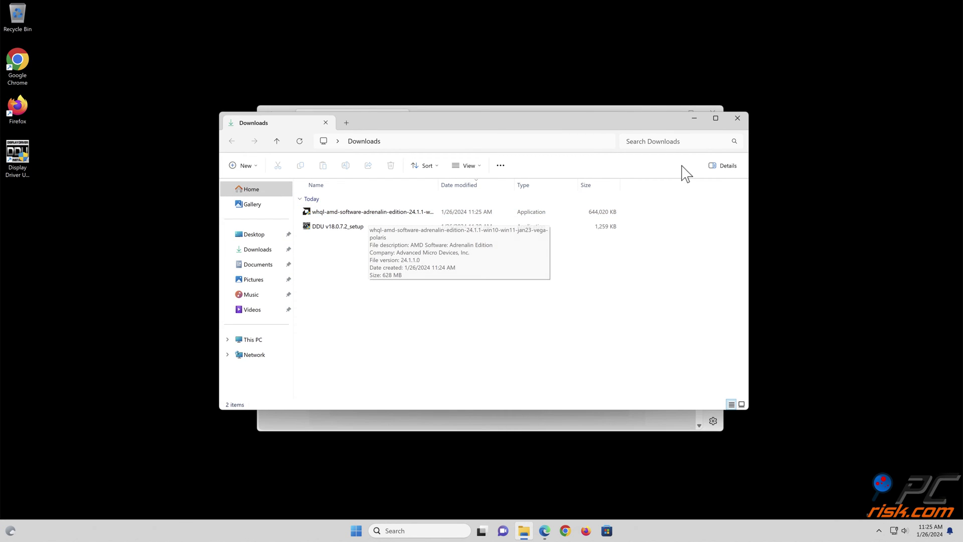
Close the Downloads folder and the Microsoft Edge window behind it
click(737, 118)
click(713, 113)
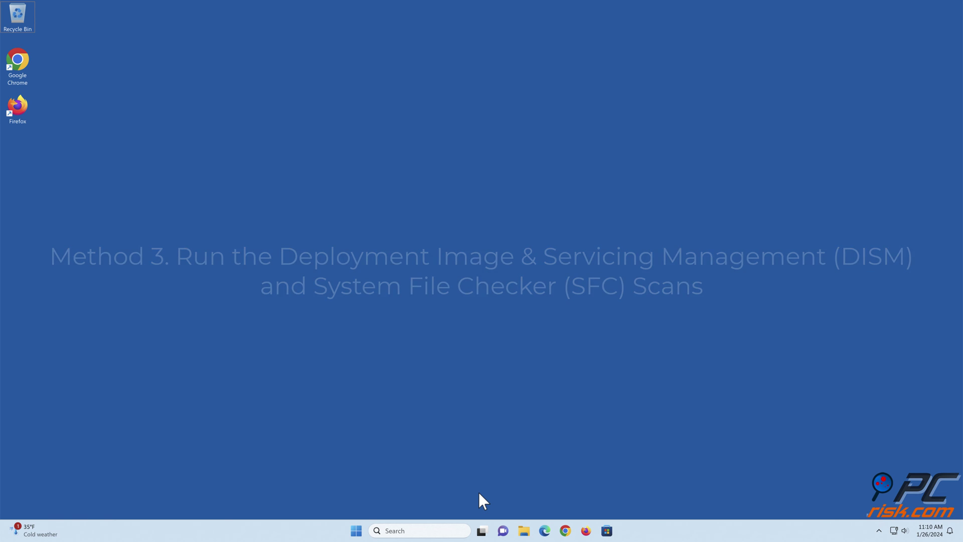
Restart the PC into the recovery environment and use its Startup Settings to boot into Safe Mode with Networking
click(357, 530)
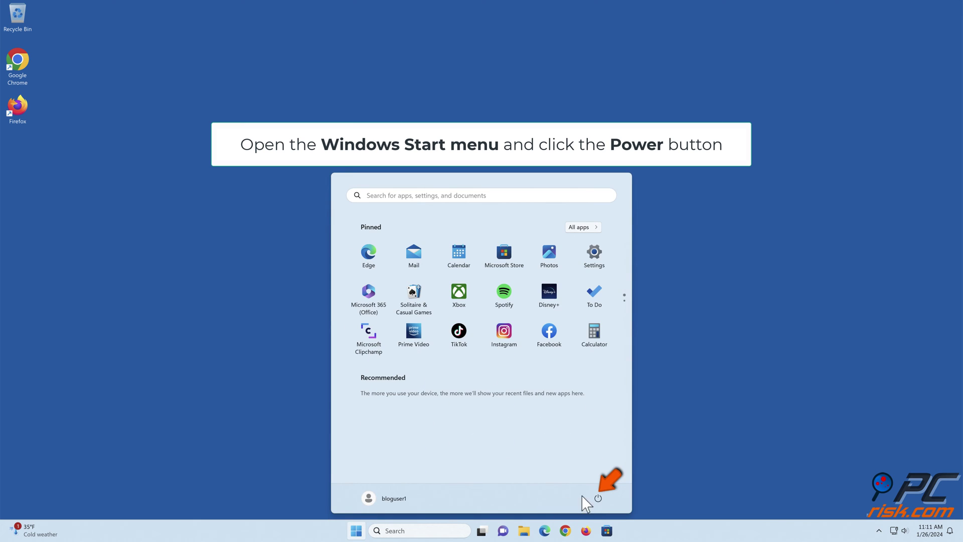
click(598, 497)
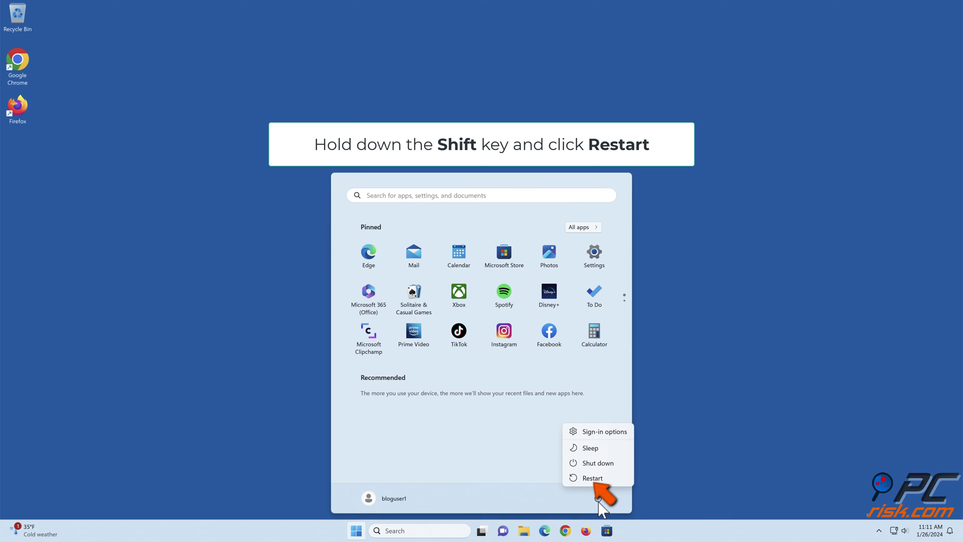
shift+click(592, 479)
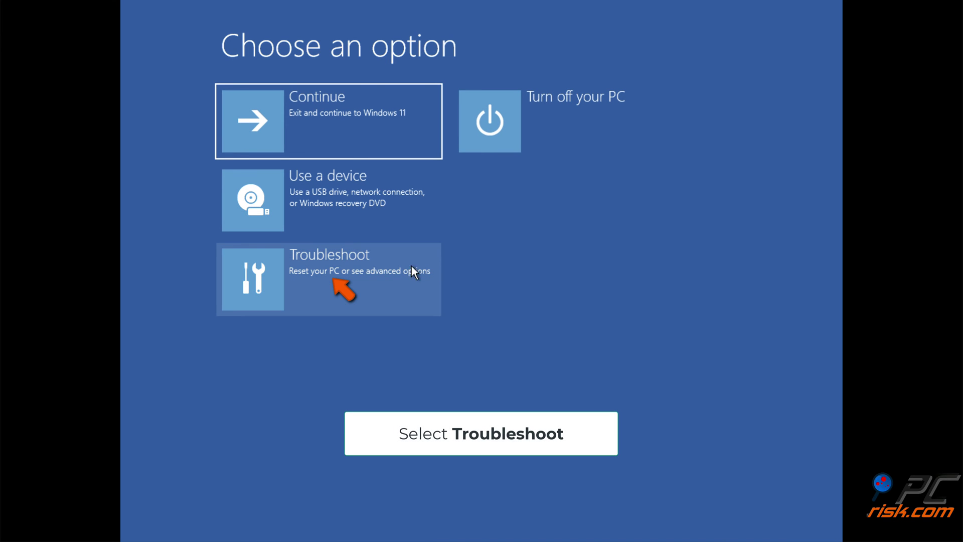
click(338, 286)
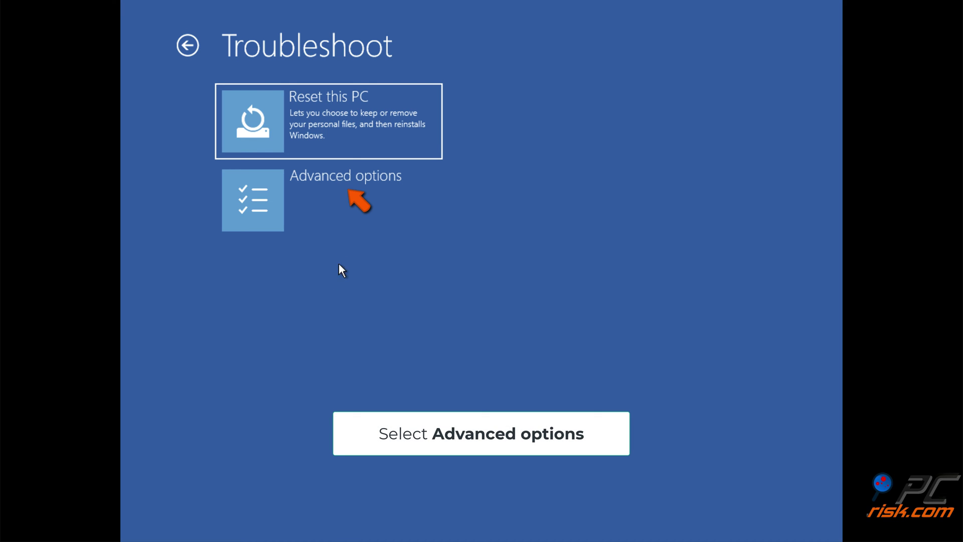
click(339, 189)
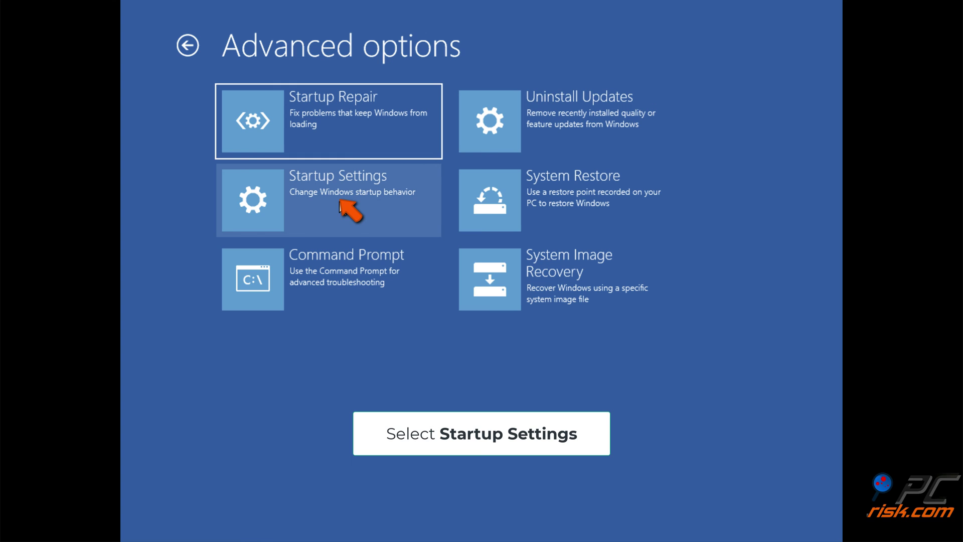
click(339, 201)
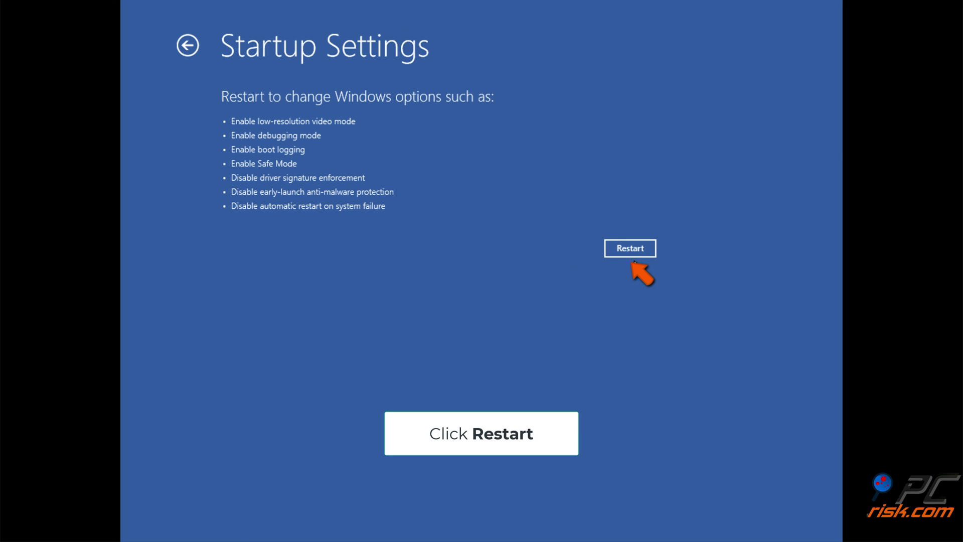
click(633, 251)
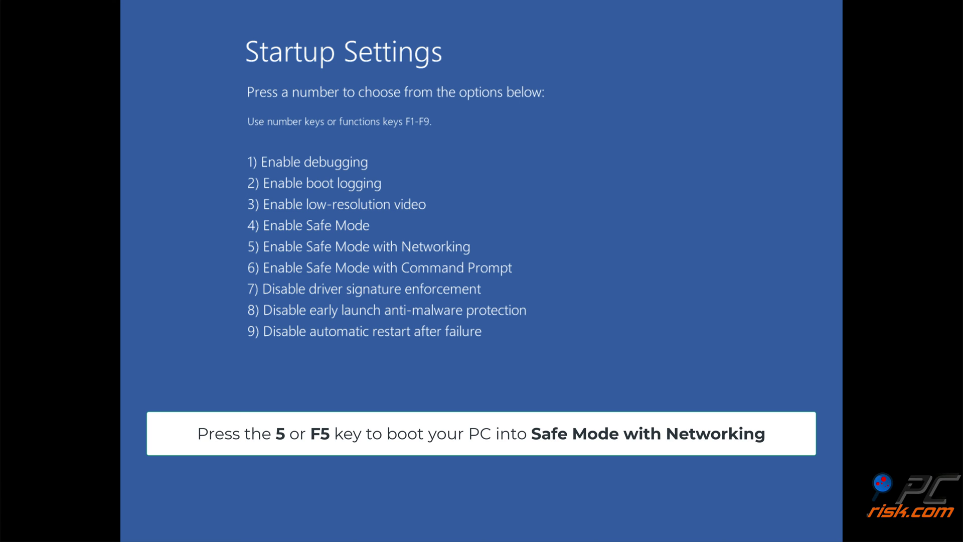
key(5)
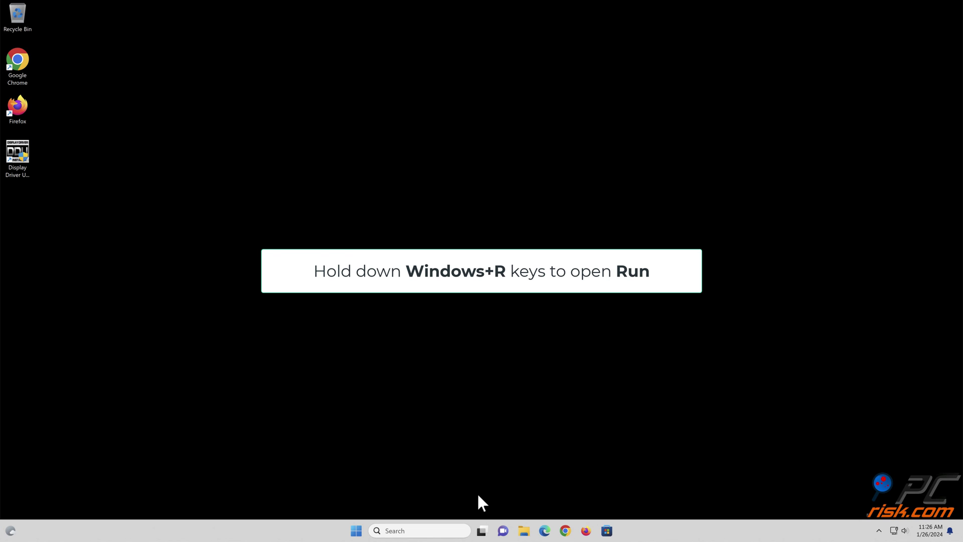
Open an elevated Command Prompt by running cmd as administrator
key(super+r)
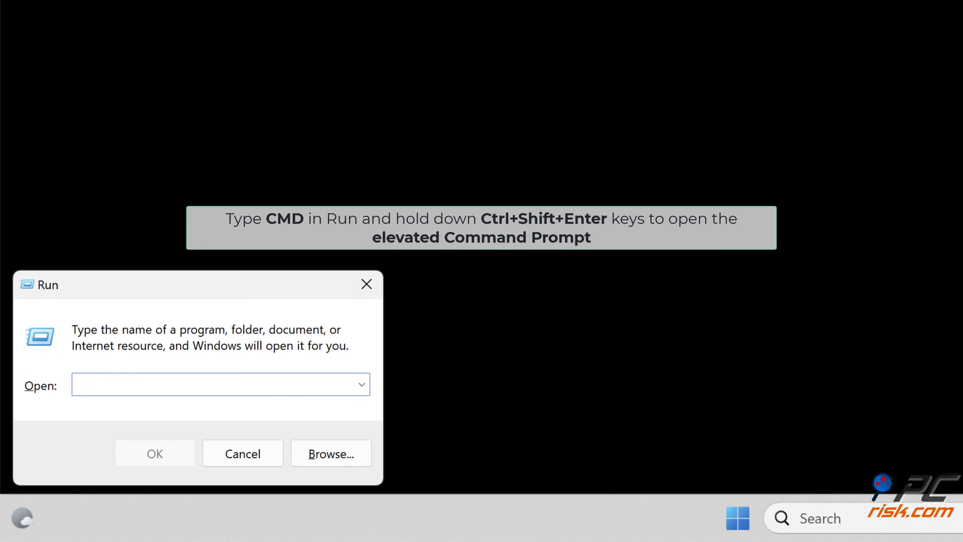
text(cmd)
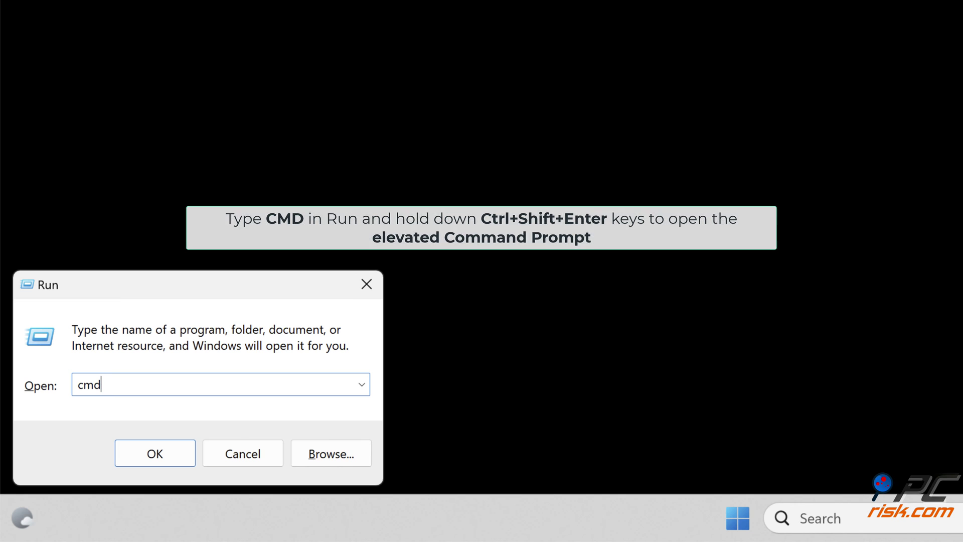
key(ctrl+shift+Return)
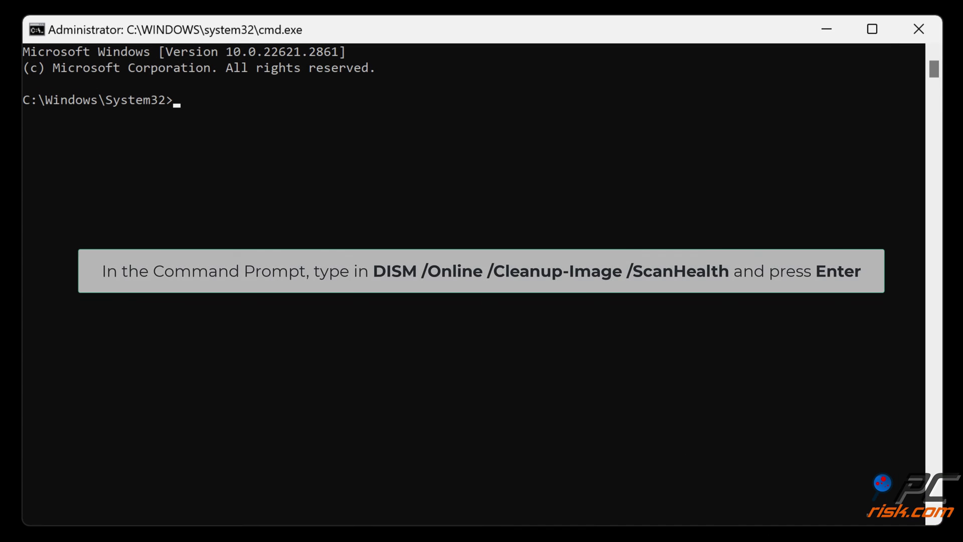
Scan the Windows image for corruption with dism /online /cleanup-image /scanhealth
text(dism /)
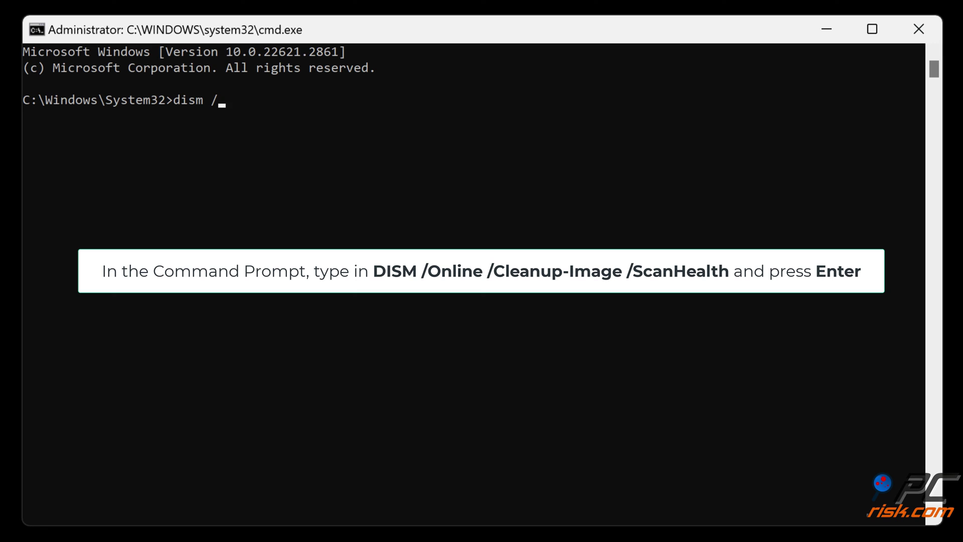
text(online /cleanup-ima)
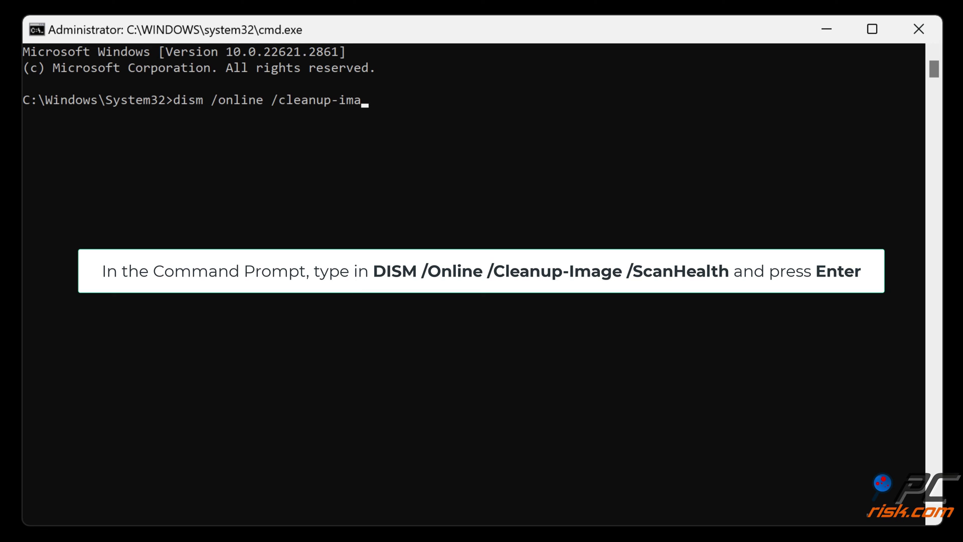
text(ge /scanhealt)
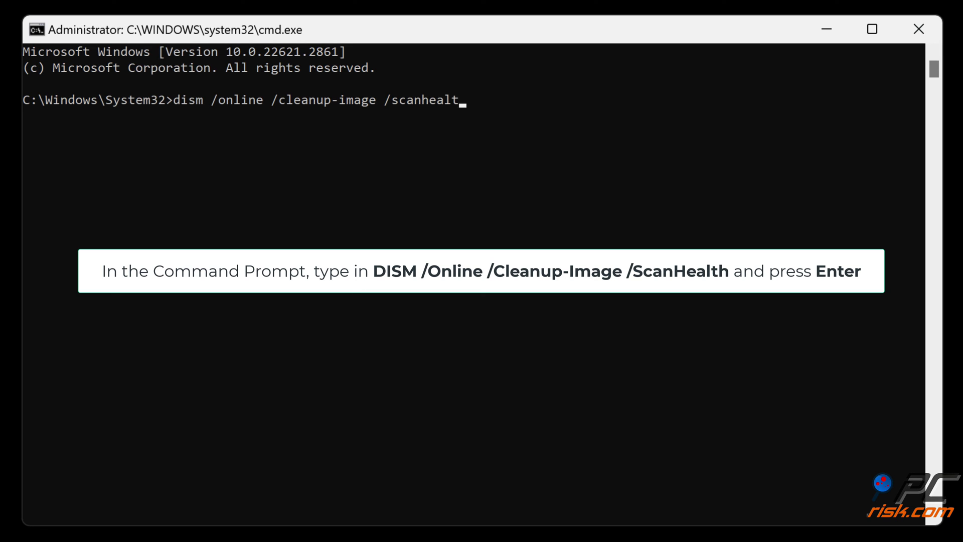
text(h)
key(Return)
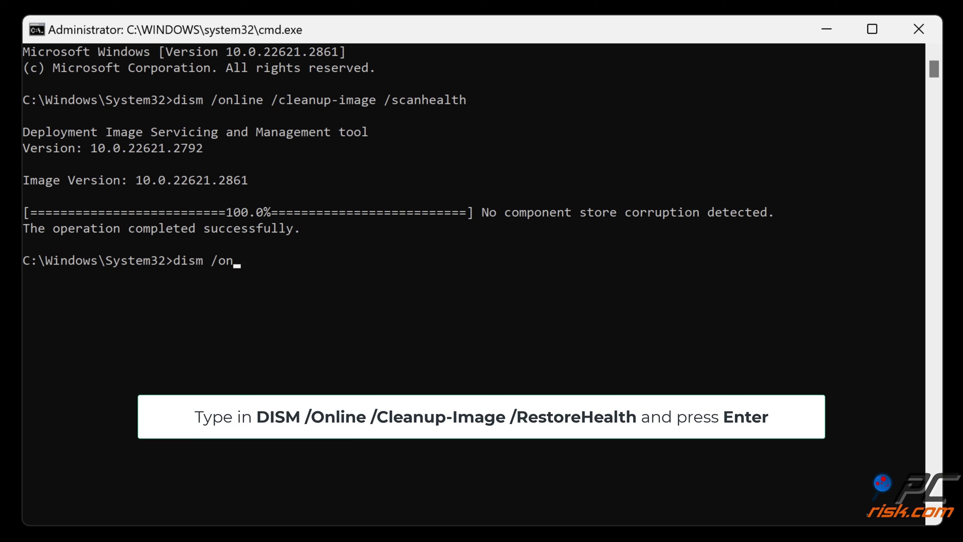
Repair the Windows image with dism /online /cleanup-image /restorehealth, then check the system files with sfc /scannow
text(line /cleanup-image /)
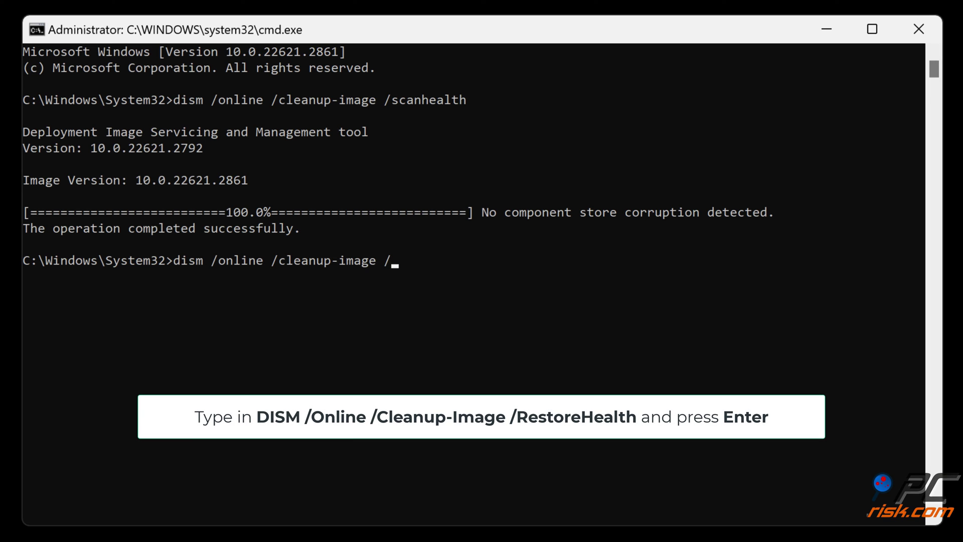
text(restorehealth)
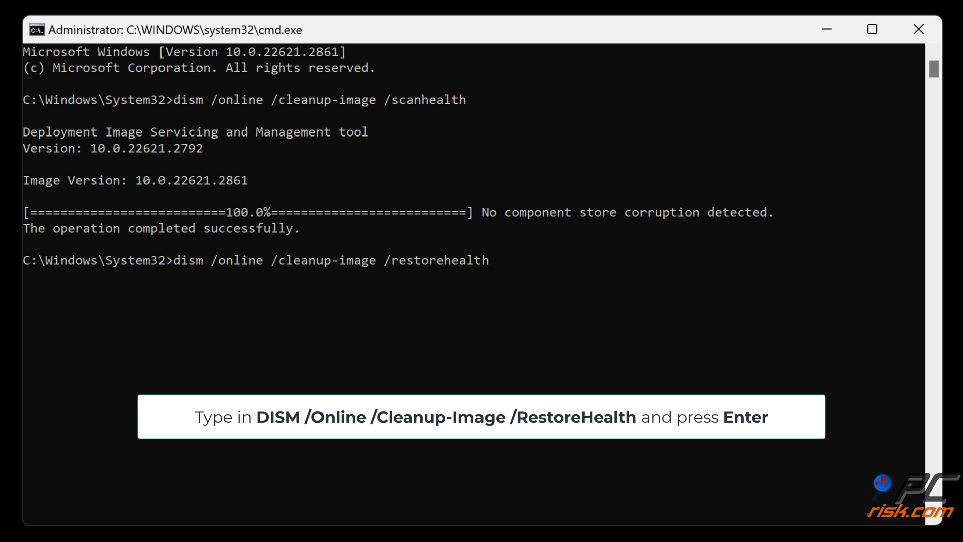
key(Return)
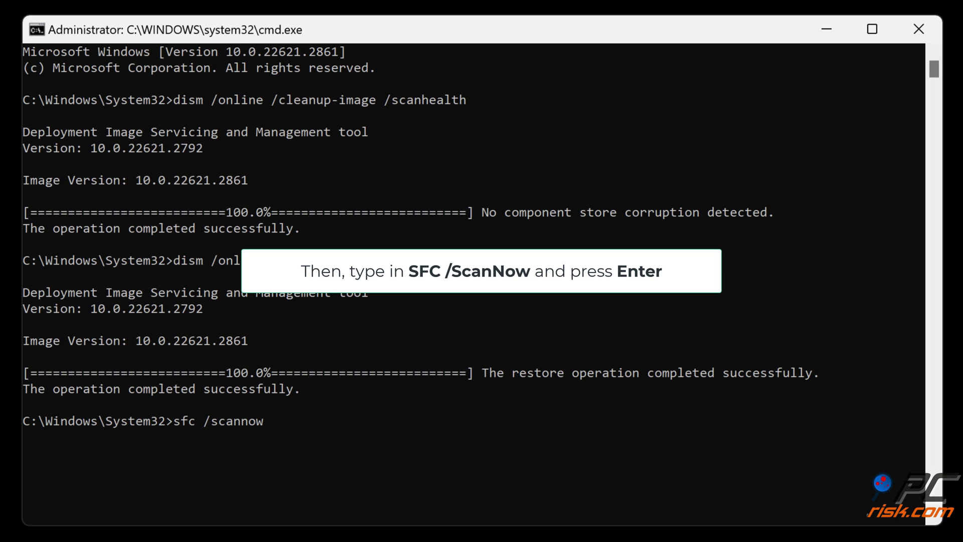
key(Return)
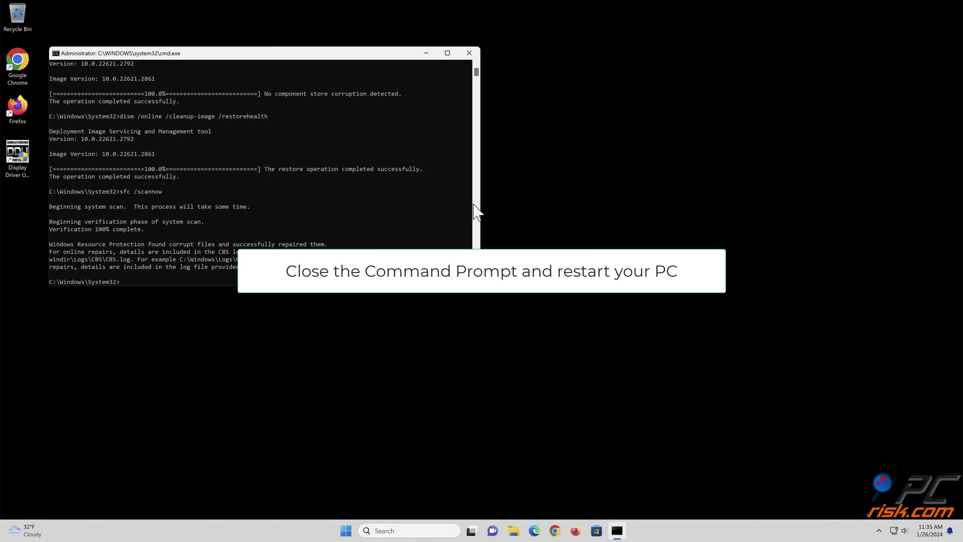
Close the Command Prompt and restart the PC normally
click(470, 54)
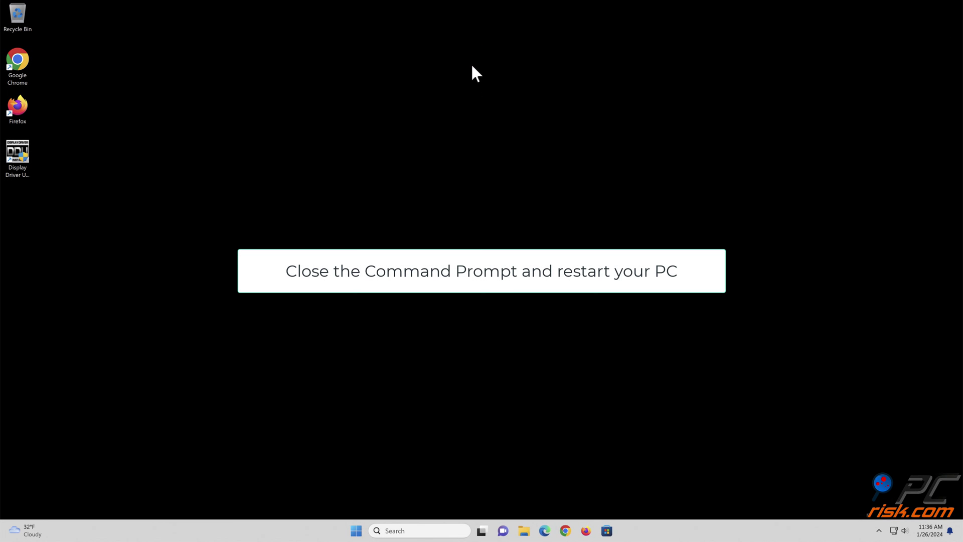
click(357, 530)
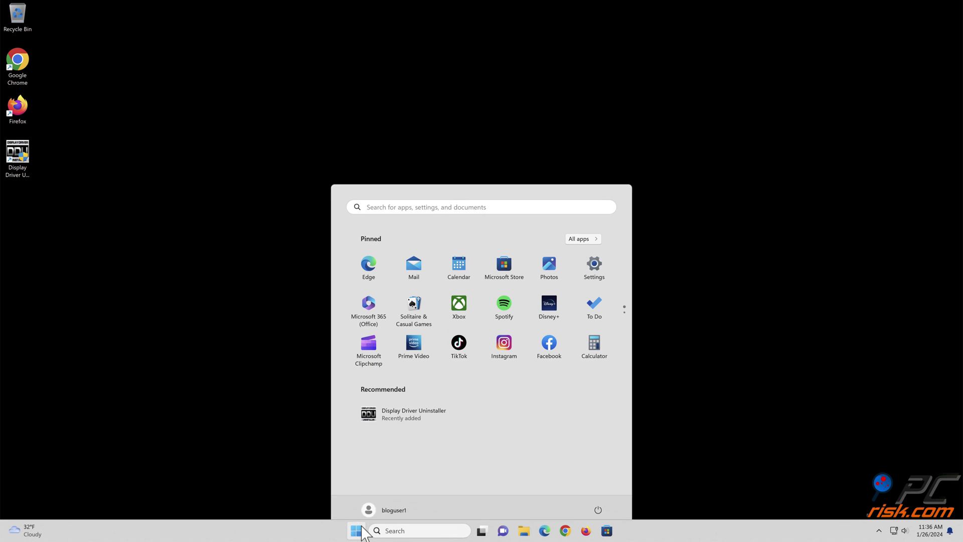
click(597, 498)
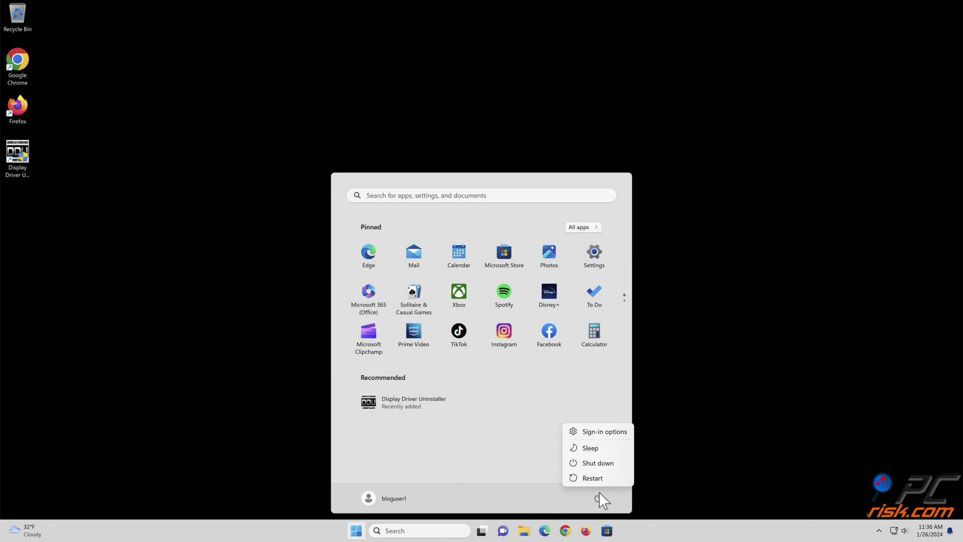
click(597, 481)
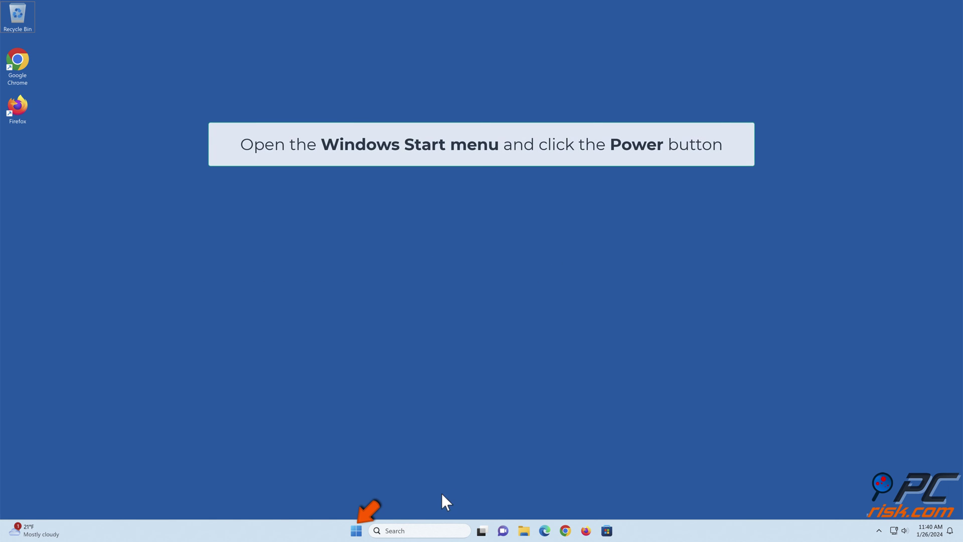
Restart the PC into the recovery environment and open System Restore from the advanced troubleshooting options
click(356, 530)
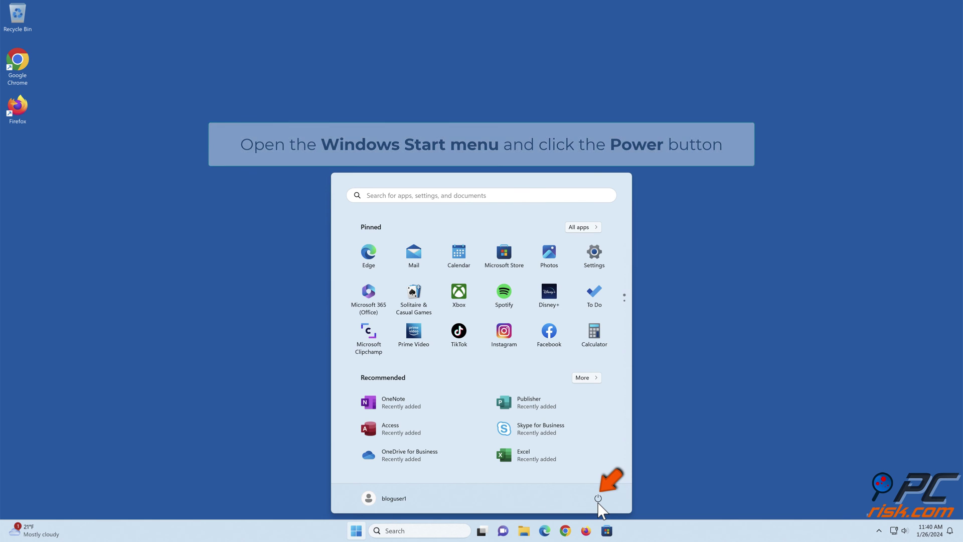
click(597, 499)
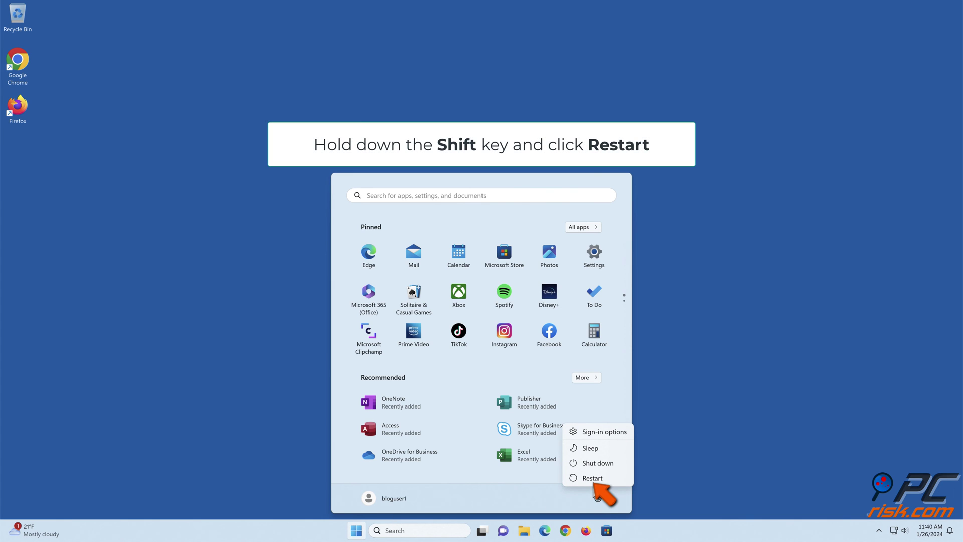
shift+click(593, 479)
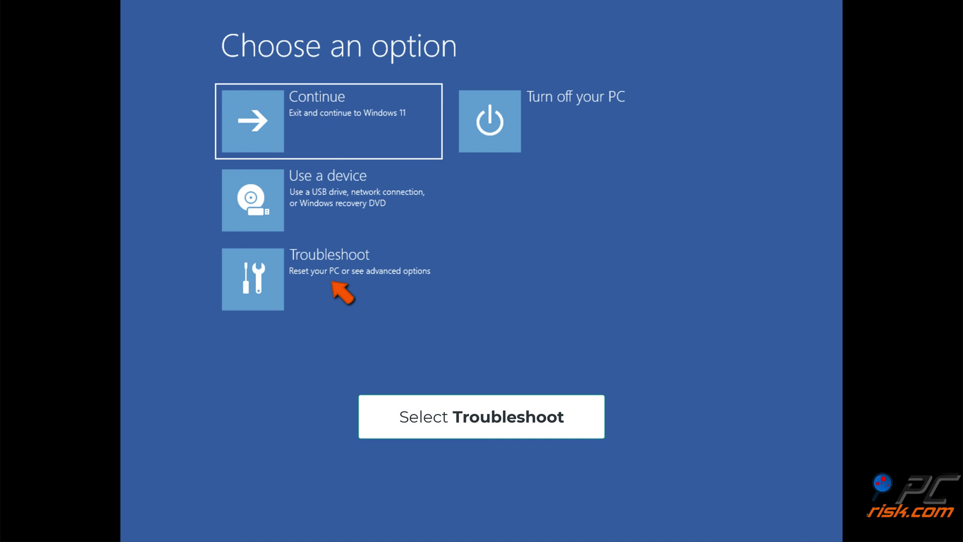
click(339, 288)
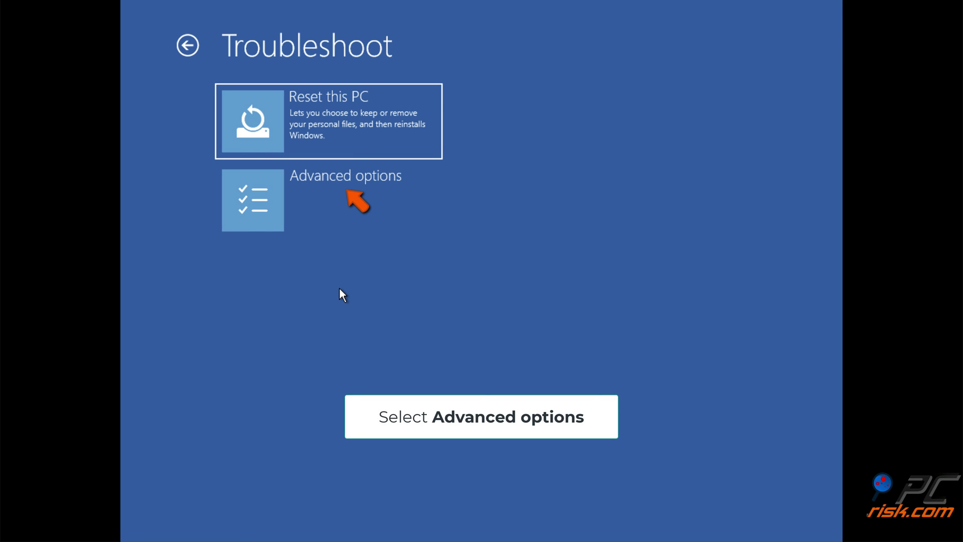
click(339, 195)
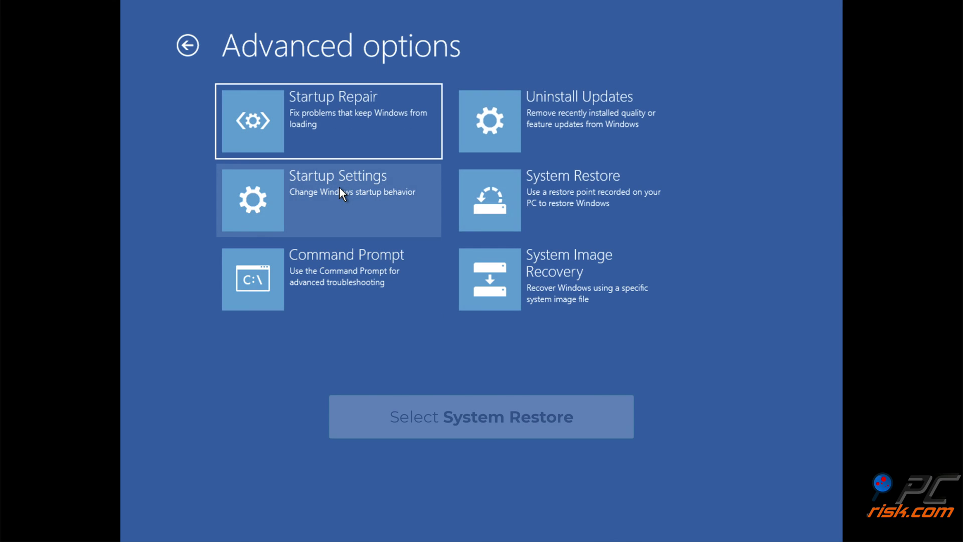
click(578, 214)
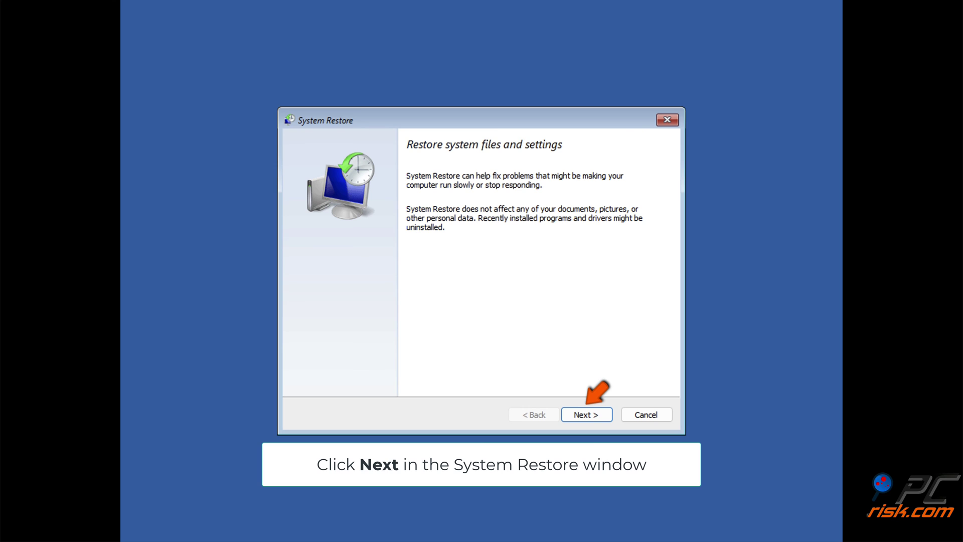
Restore the system to the Windows Update restore point of 1/26/2024 1:39:31 AM and confirm starting the restore
click(581, 420)
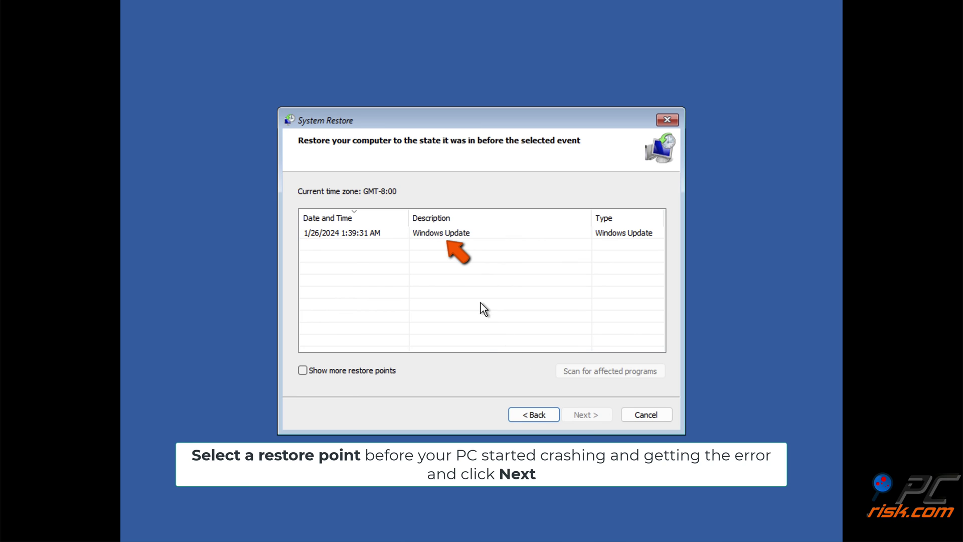
click(450, 237)
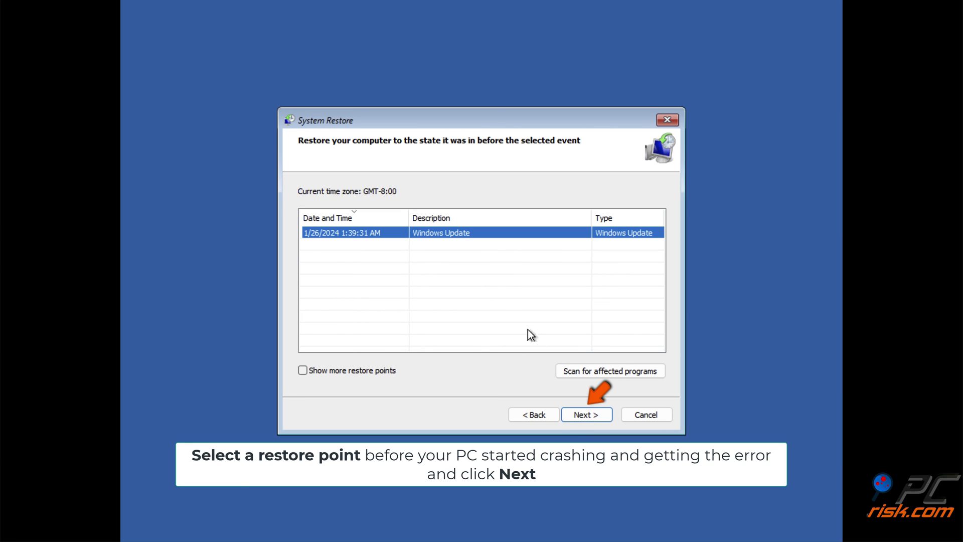
click(589, 416)
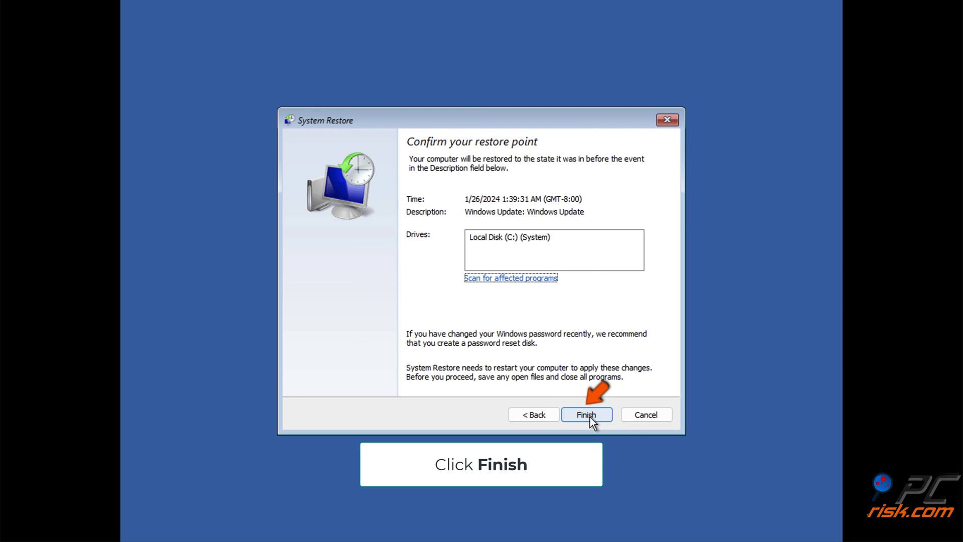
click(586, 414)
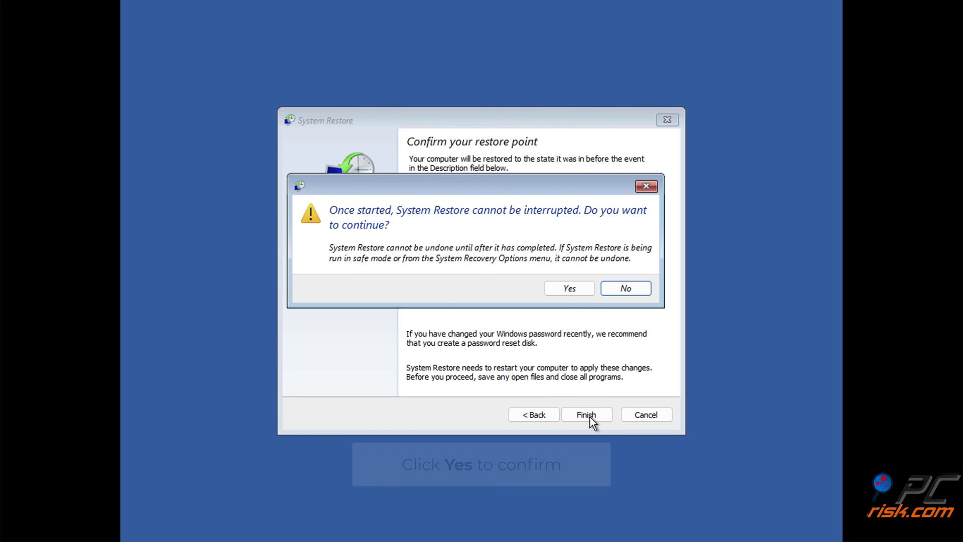
click(573, 291)
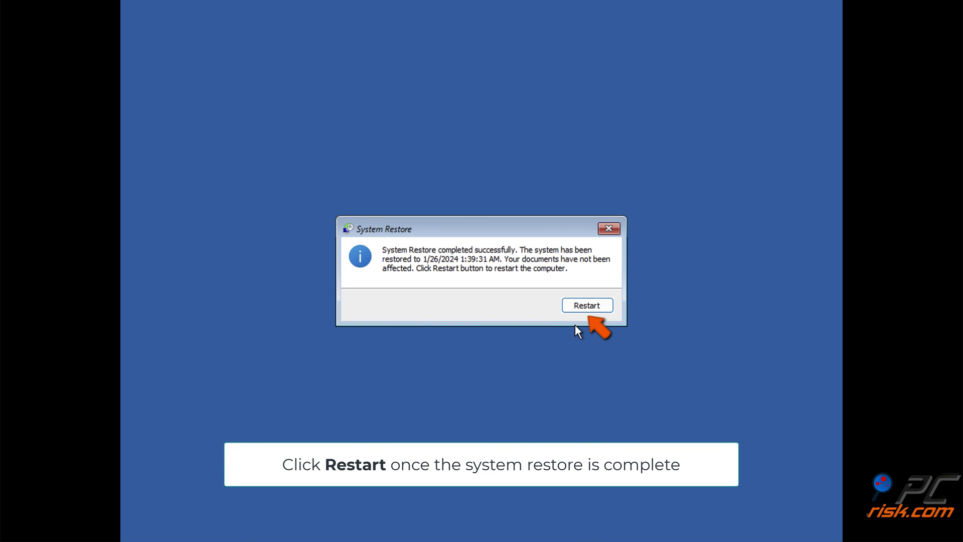
Restart the computer to finish the system restore and dismiss the System Restore completion message on the desktop
click(588, 306)
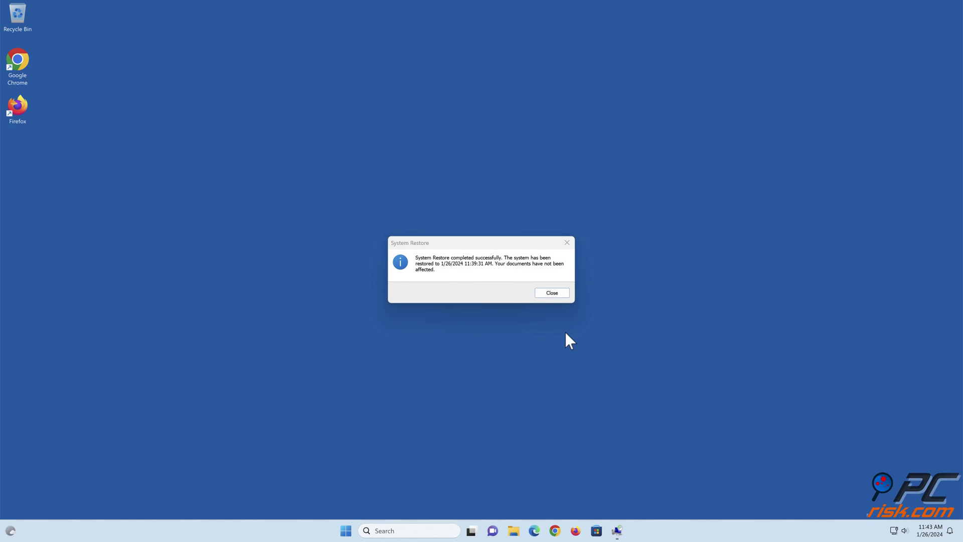
click(552, 296)
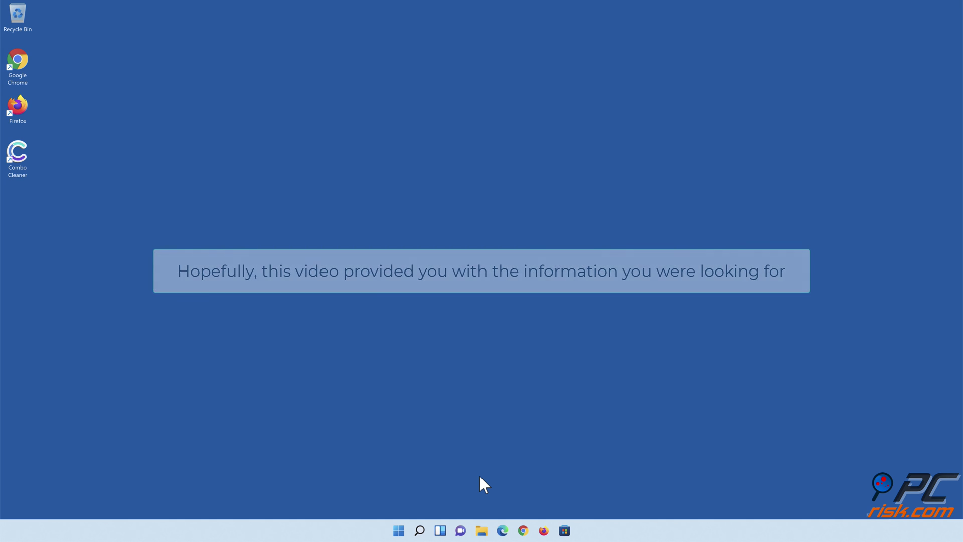
Run a Quick Scan in Combo Cleaner, move all detected threats to quarantine and finish the scan summary
double_click(25, 171)
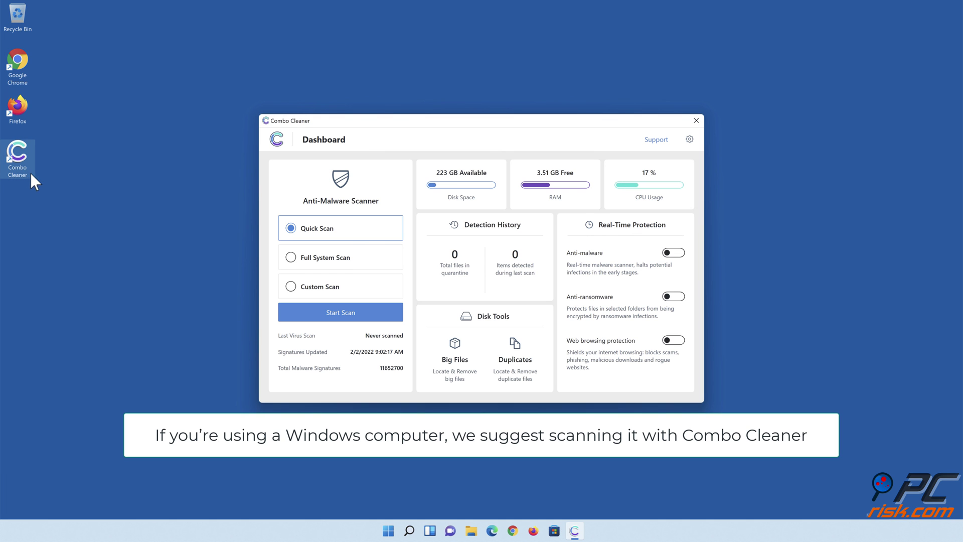
click(341, 319)
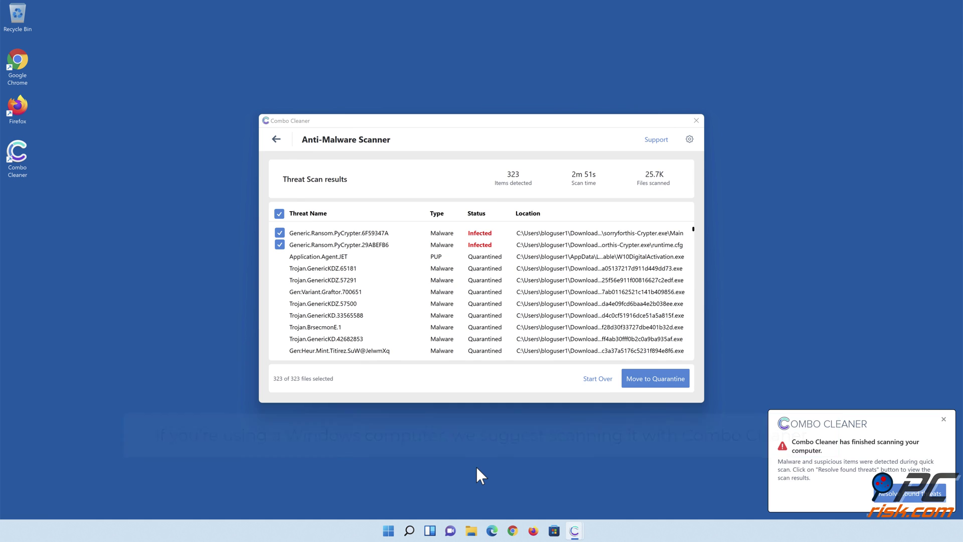
click(651, 384)
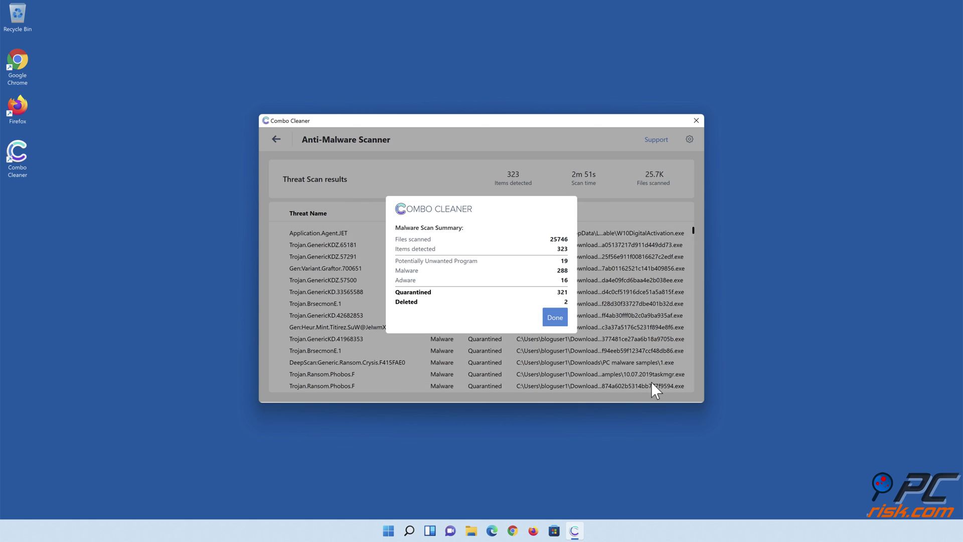
click(554, 323)
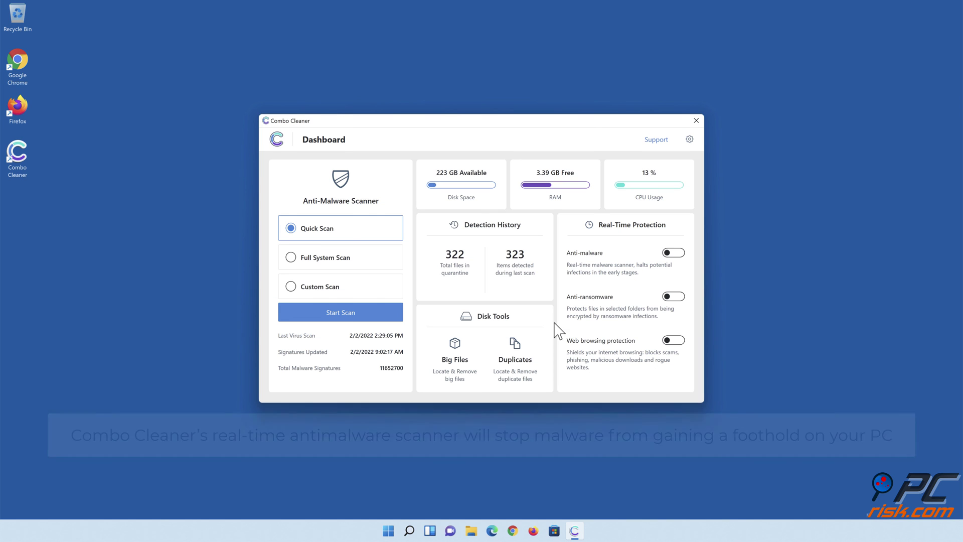
Turn on real-time Anti-malware and Anti-ransomware protection, adding the Documents folder from the Documents library as a protected folder
click(673, 253)
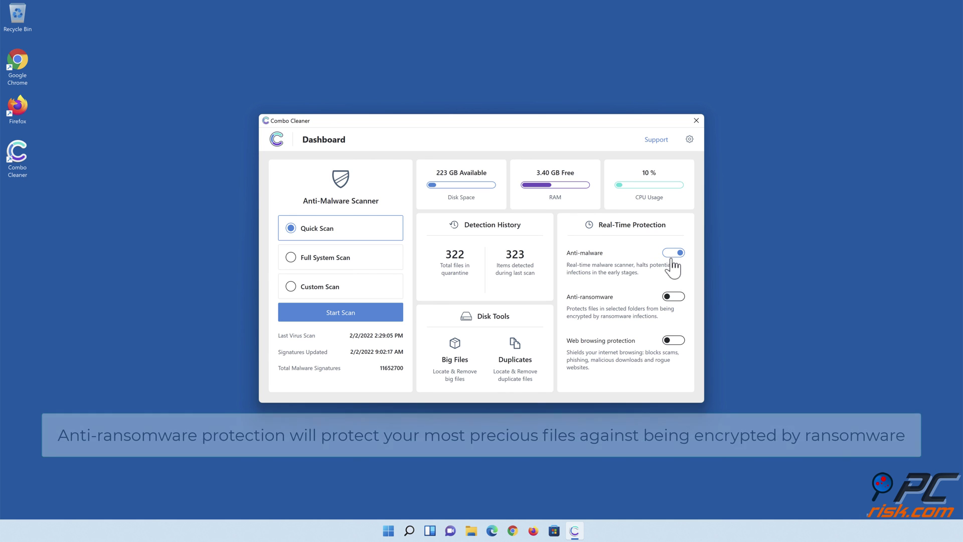
click(672, 298)
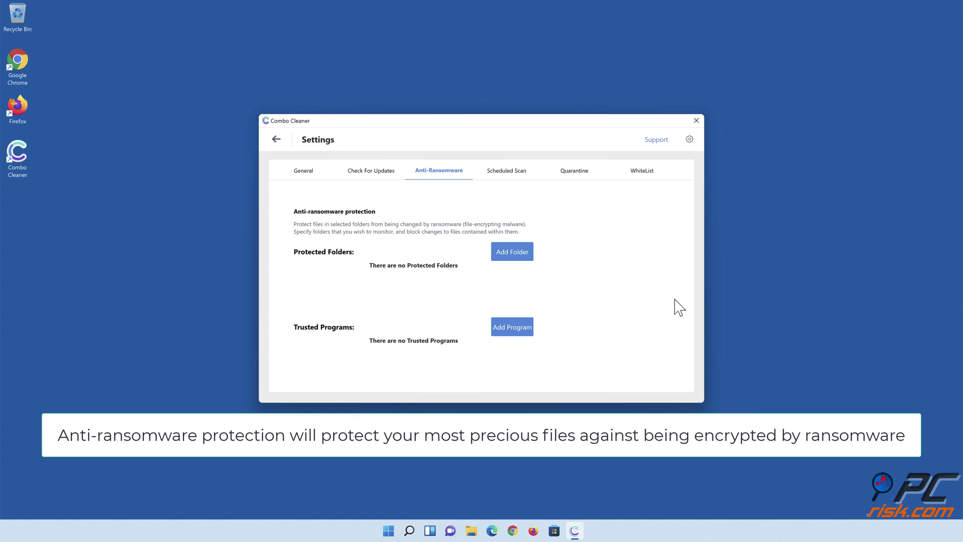
click(513, 252)
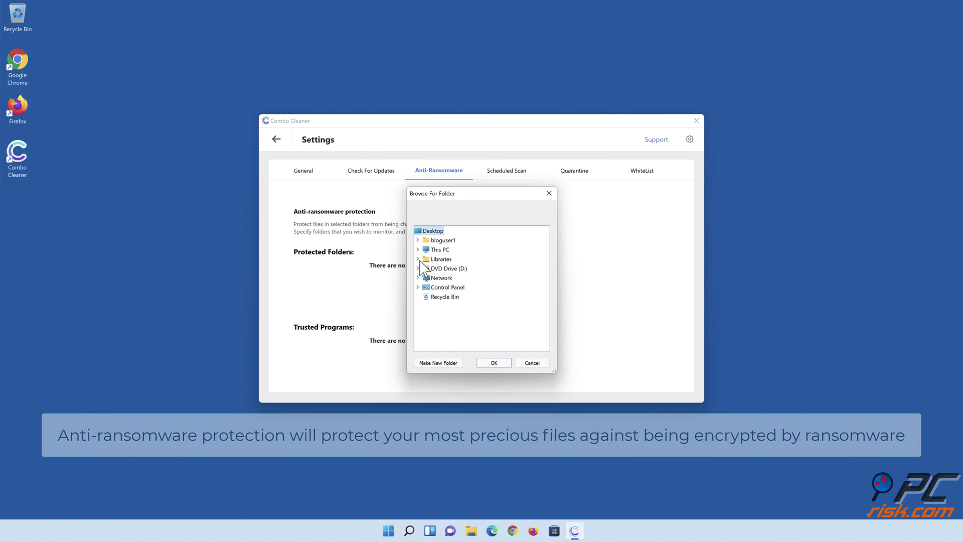
click(418, 259)
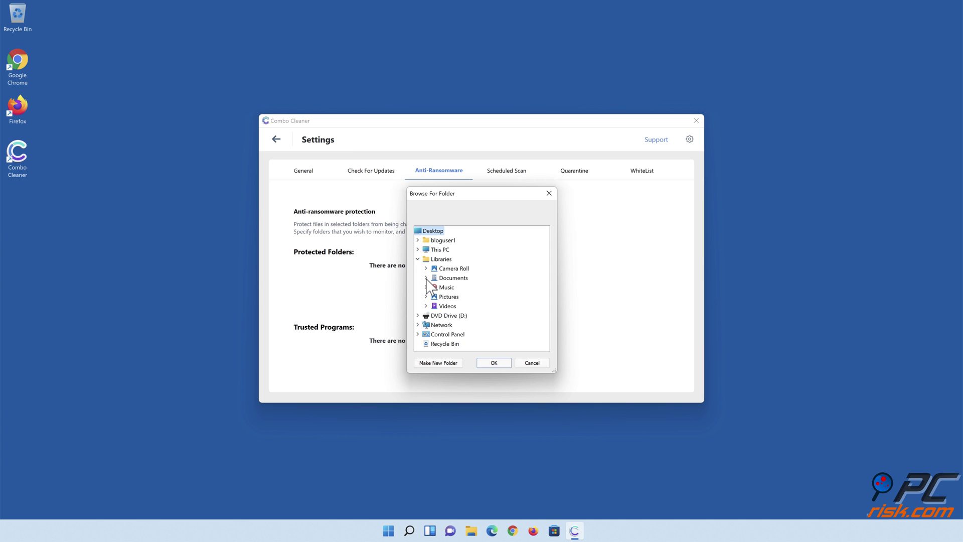
click(425, 277)
click(455, 287)
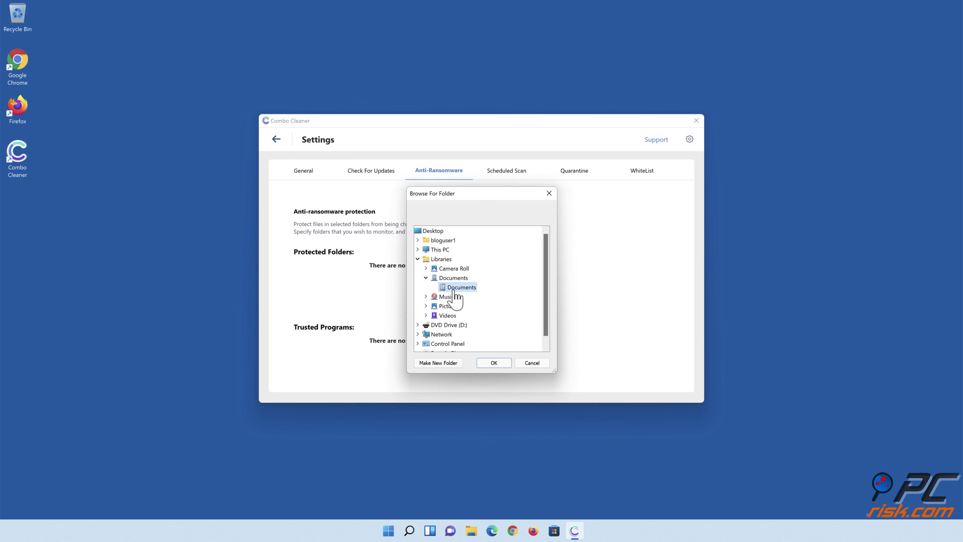
click(494, 363)
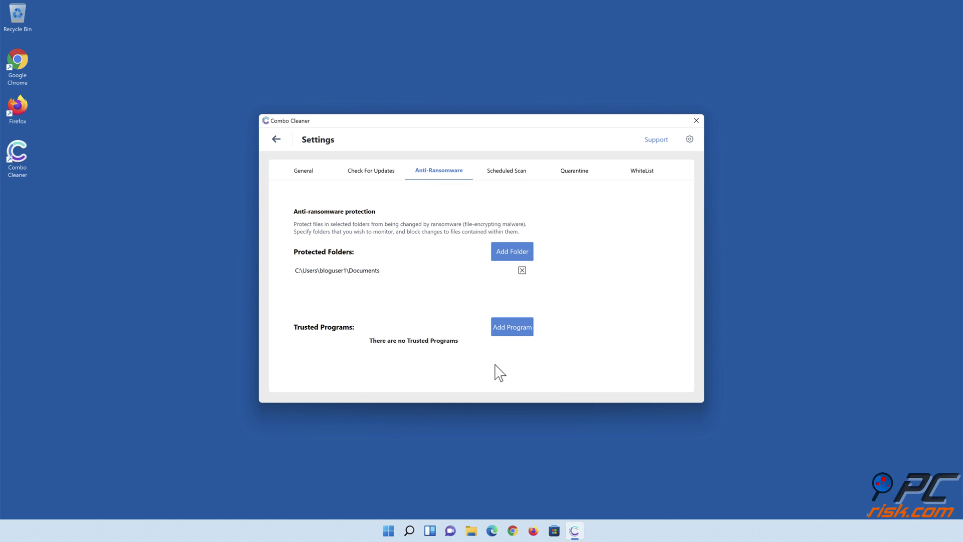
Turn on Web browsing protection from the dashboard and close Combo Cleaner
click(277, 141)
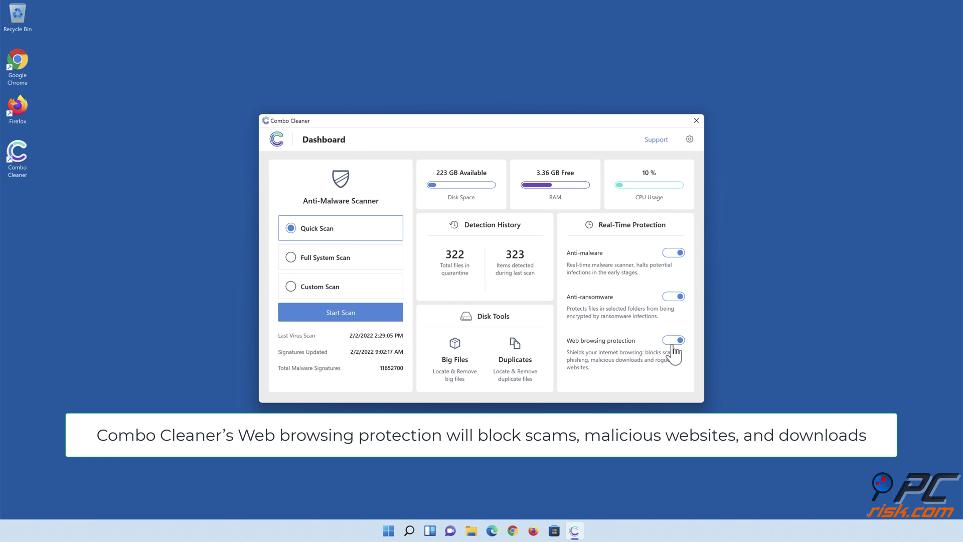
click(488, 475)
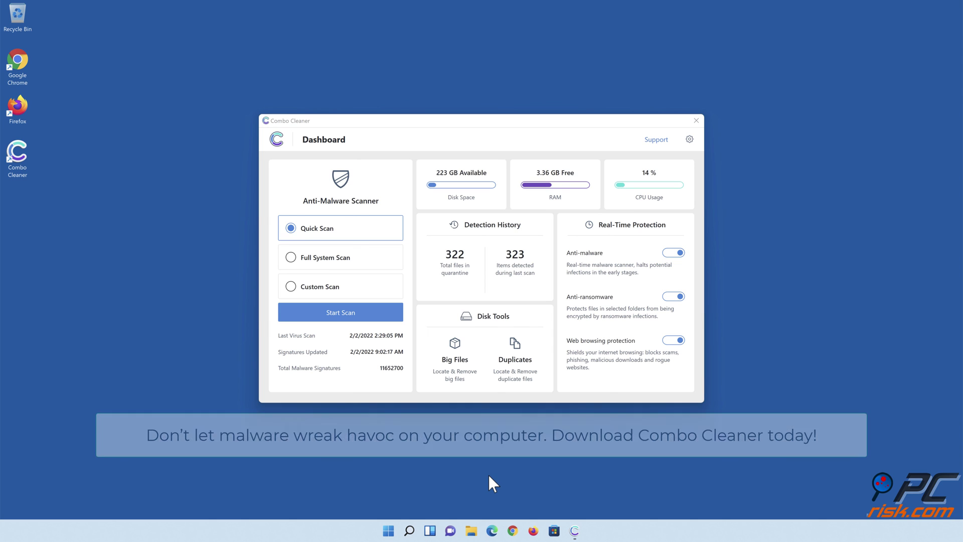
click(696, 121)
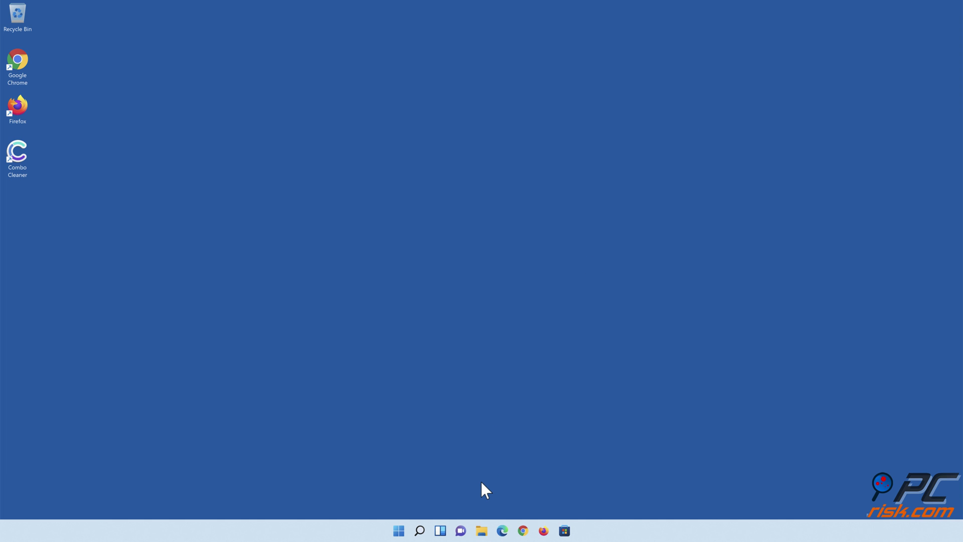